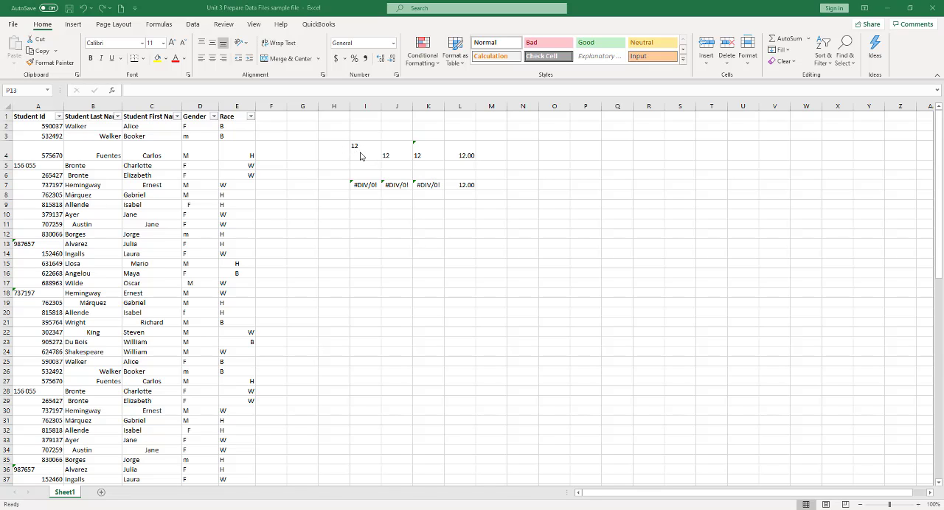
# Examine the sample entries in I4 through L4 and the AVERAGE formulas in I7 and L7.
pyautogui.click(361, 151)
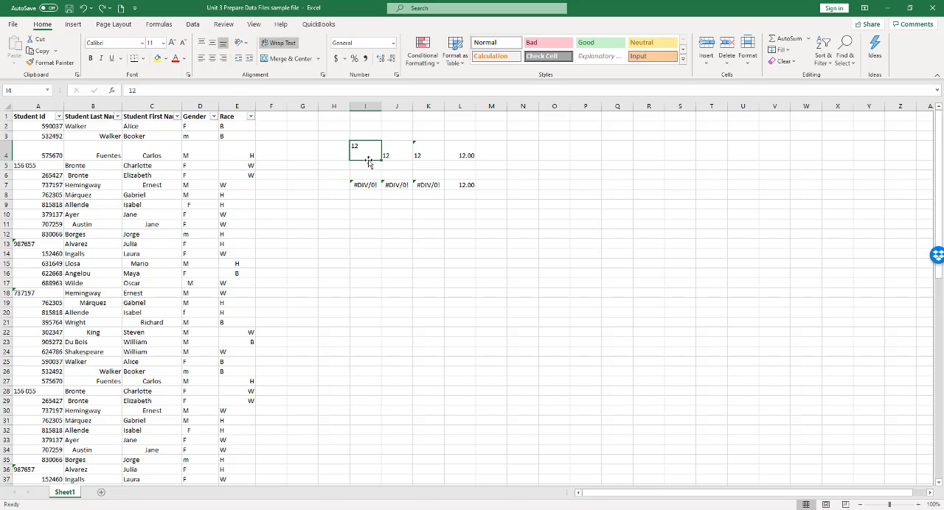
pyautogui.click(399, 151)
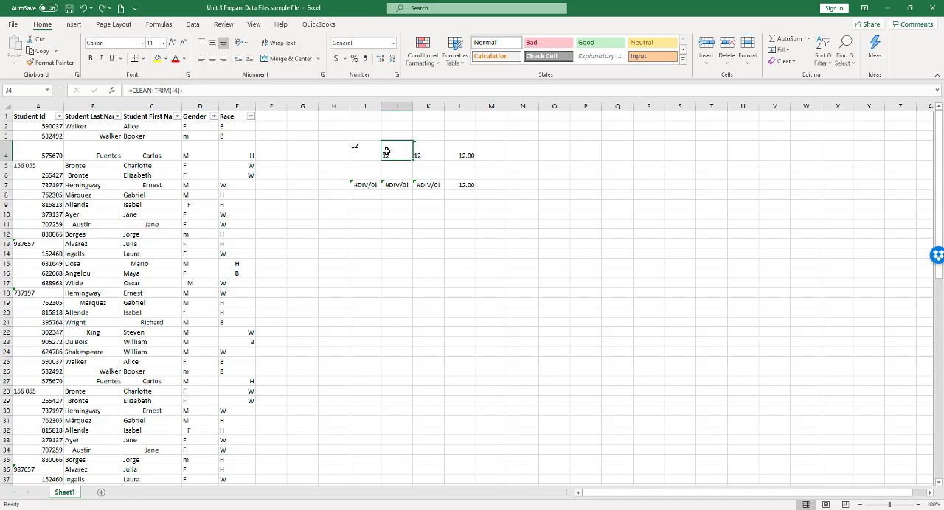
pyautogui.click(433, 151)
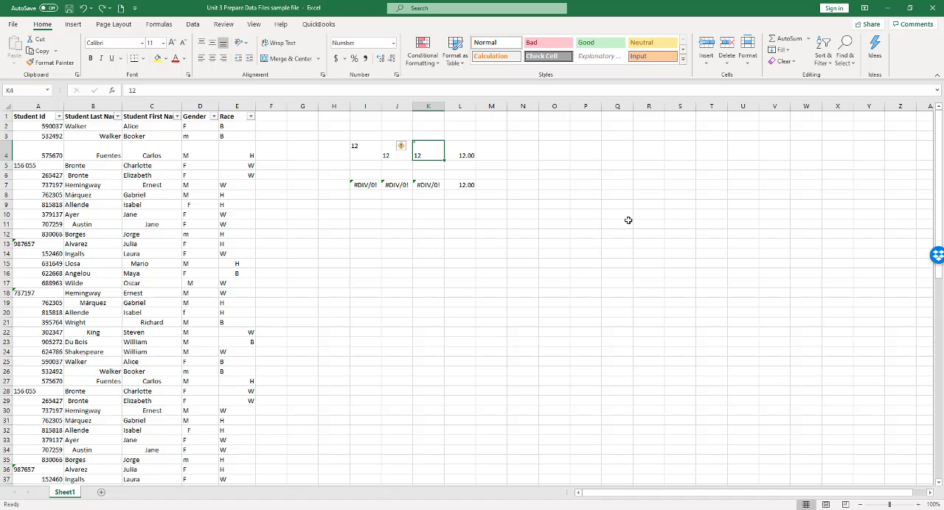
pyautogui.click(466, 150)
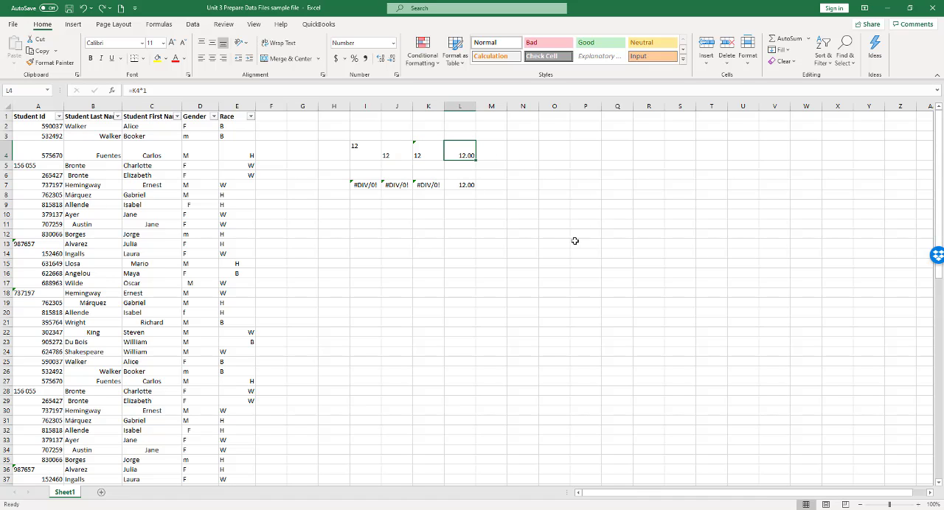
pyautogui.click(358, 185)
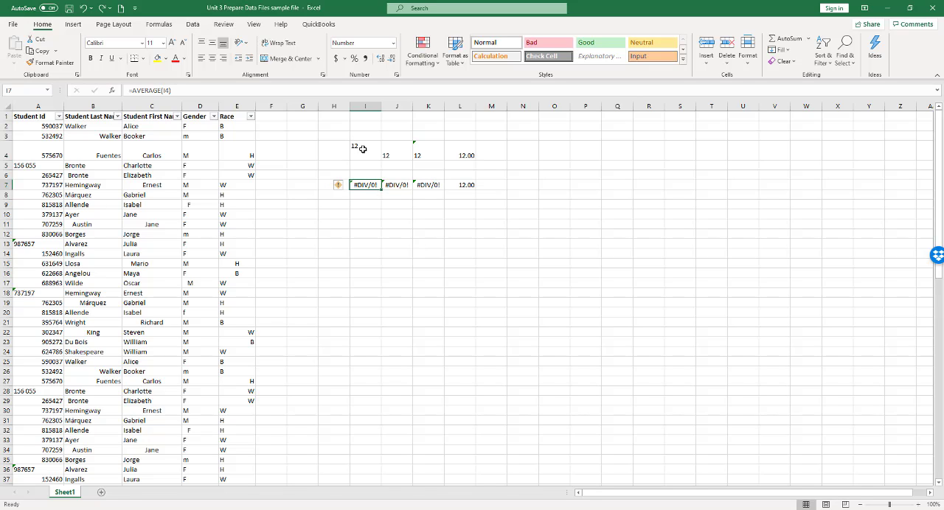
pyautogui.click(463, 185)
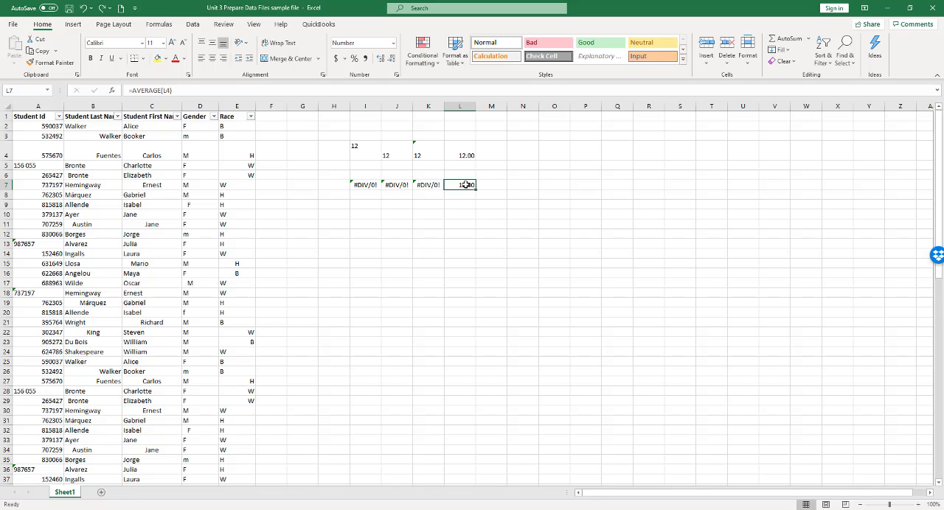
pyautogui.click(465, 149)
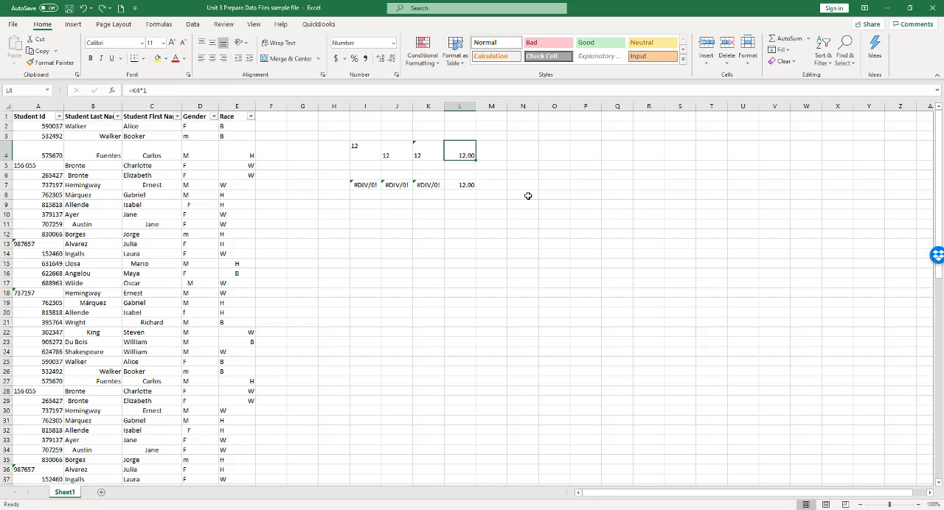
pyautogui.click(453, 186)
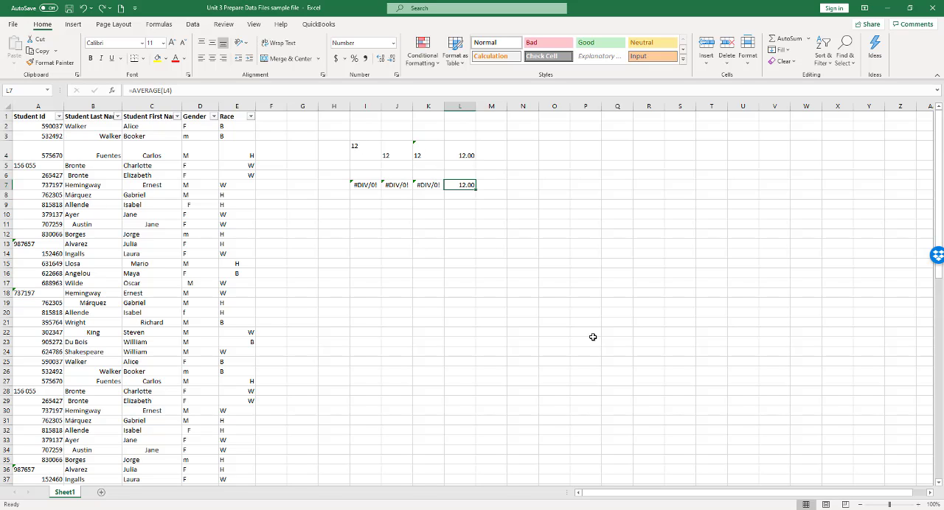
pyautogui.click(501, 312)
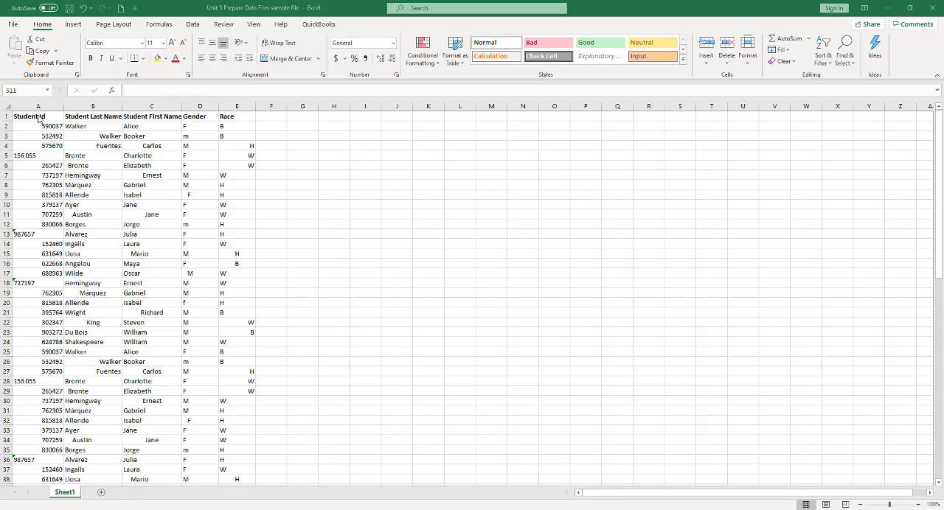
# Copy the five column headers in A1:E1 and paste them into the empty columns starting at F1.
pyautogui.moveTo(39, 118); pyautogui.dragTo(232, 117)
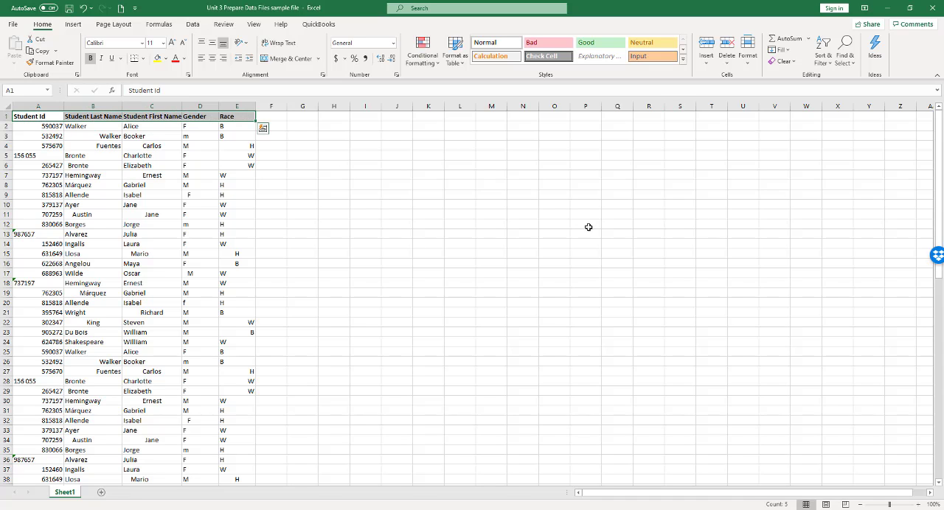
pyautogui.hotkey('ctrl', 'c')
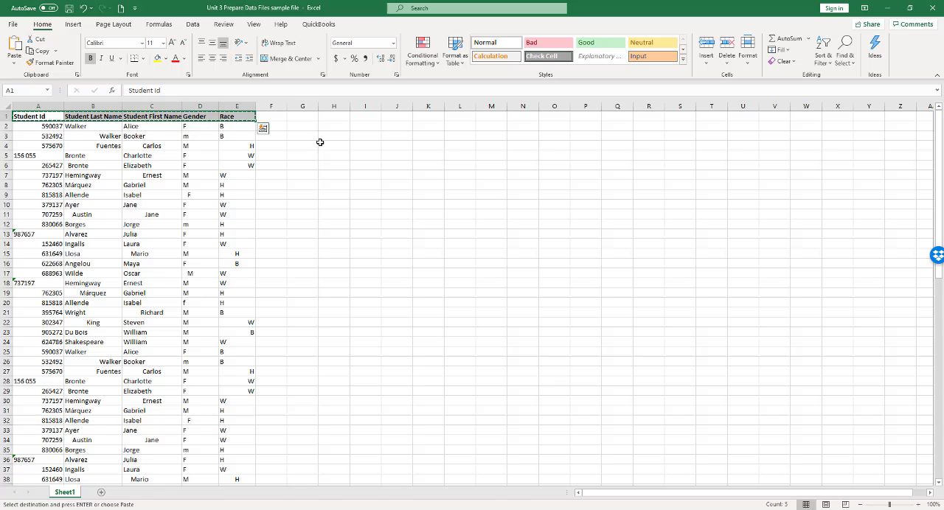
pyautogui.click(268, 116)
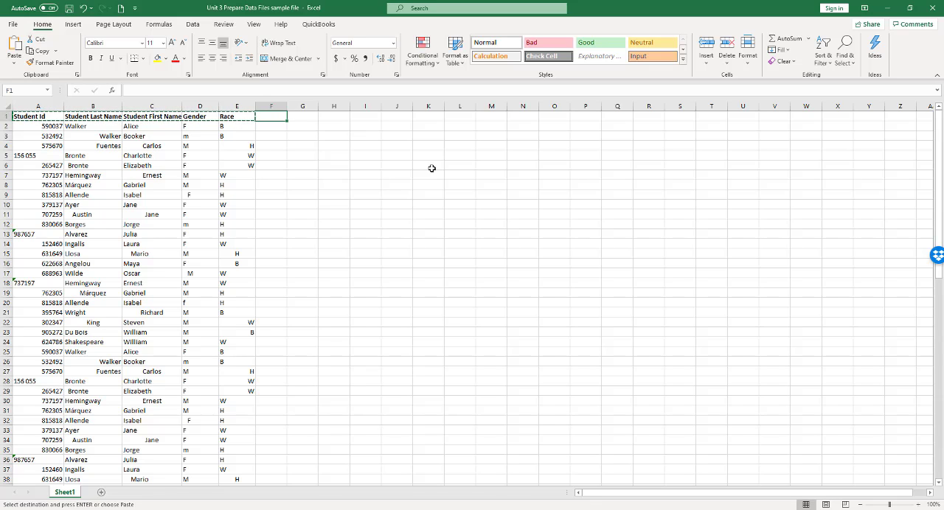
pyautogui.hotkey('ctrl', 'v')
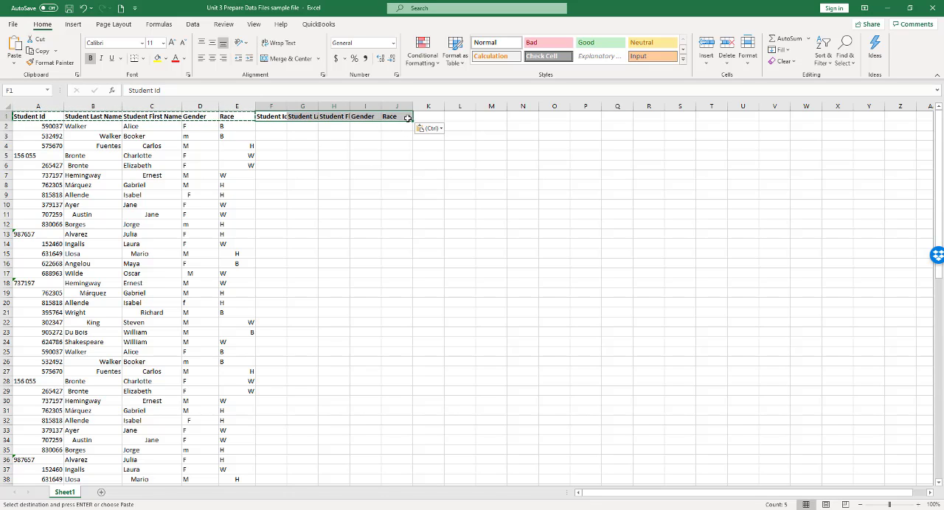
pyautogui.click(11, 65)
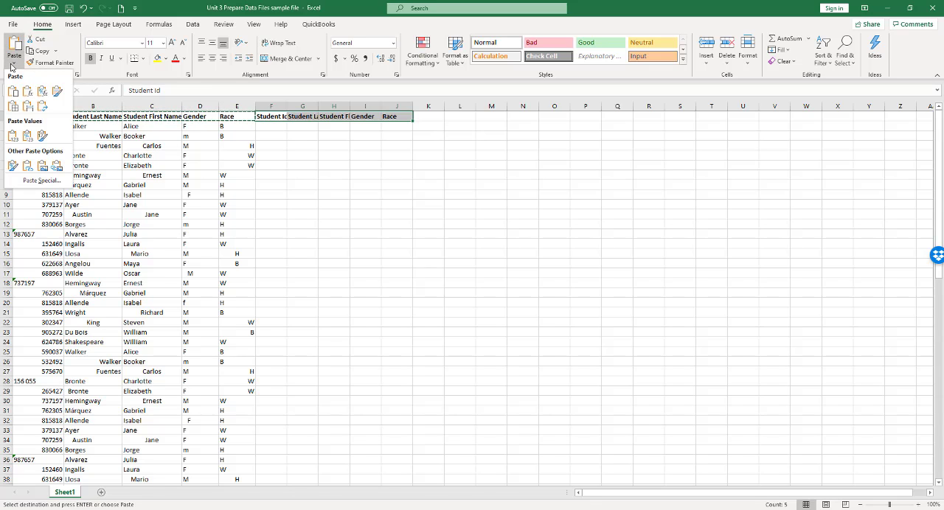
pyautogui.click(11, 64)
pyautogui.click(352, 185)
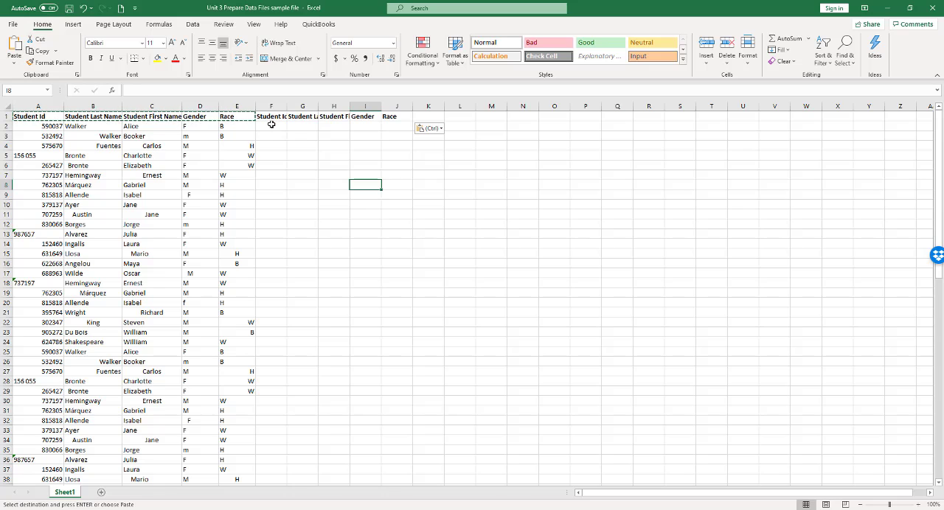
# Enter the formula =CLEAN(TRIM(A2)) in F2 under the copied Student Id header.
pyautogui.click(272, 125)
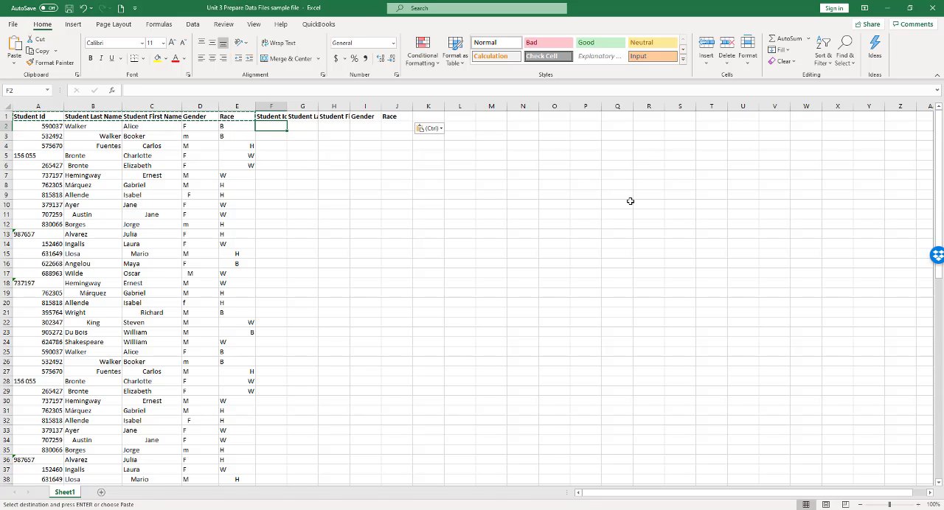
pyautogui.write('=')
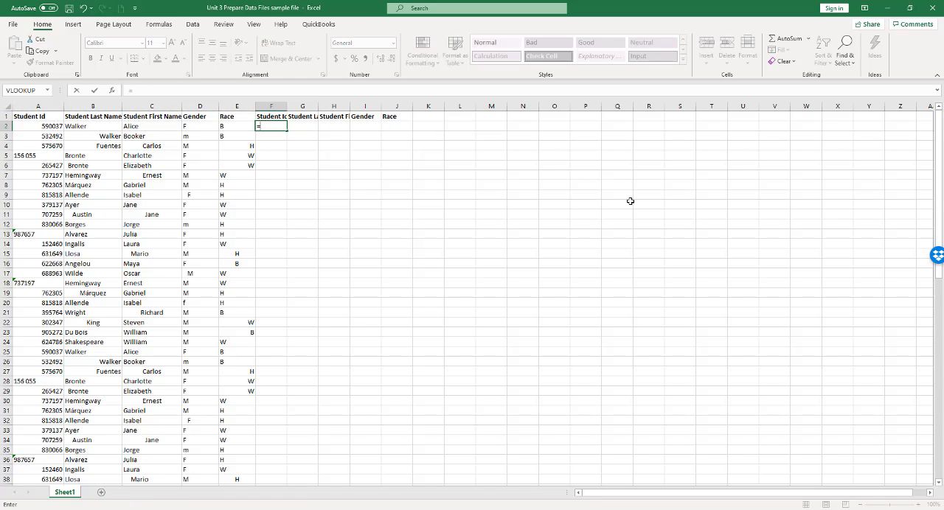
pyautogui.write('clean')
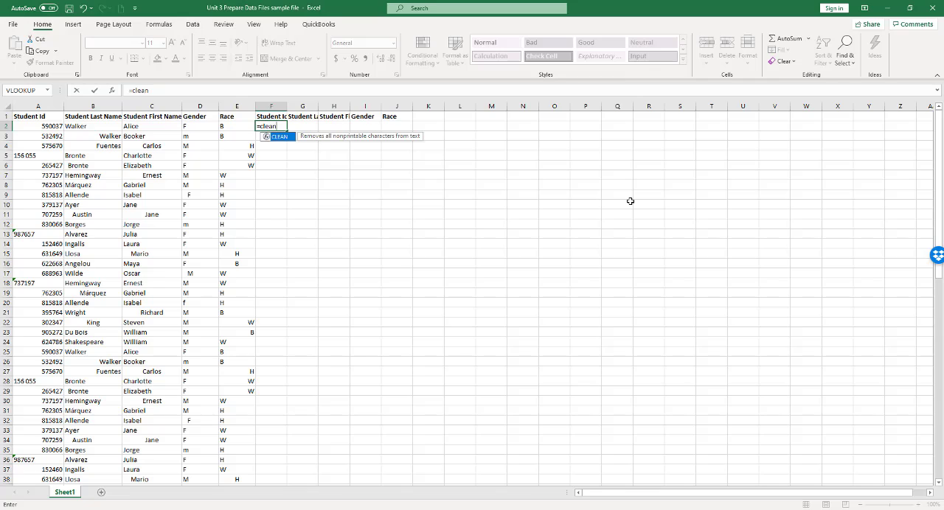
pyautogui.write('(')
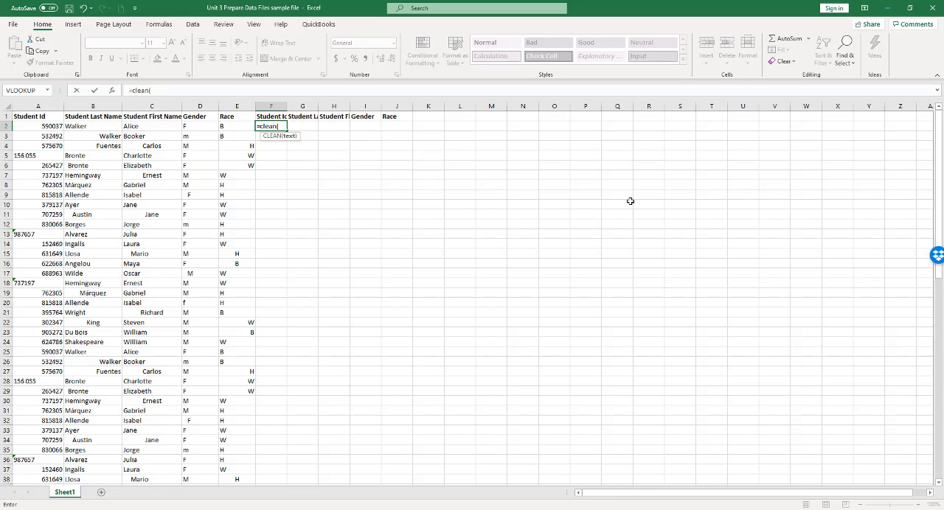
pyautogui.write('trim')
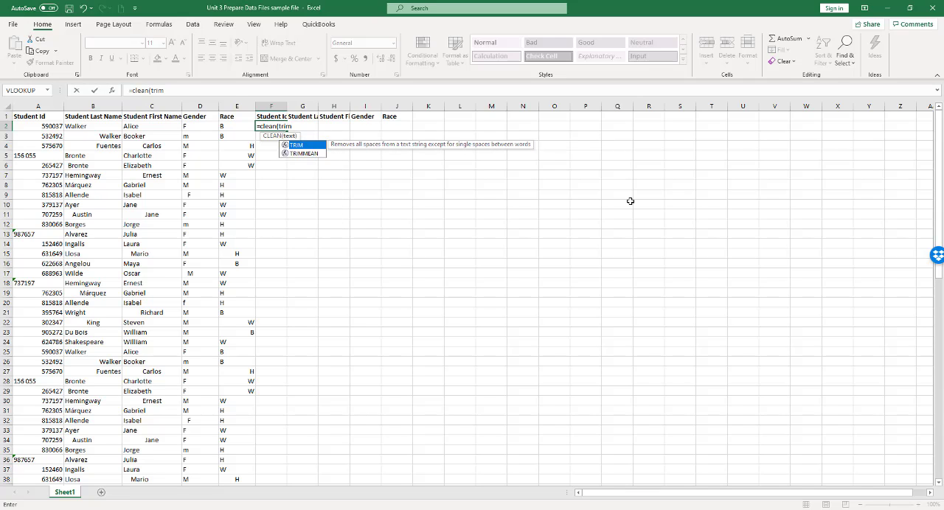
pyautogui.write('(')
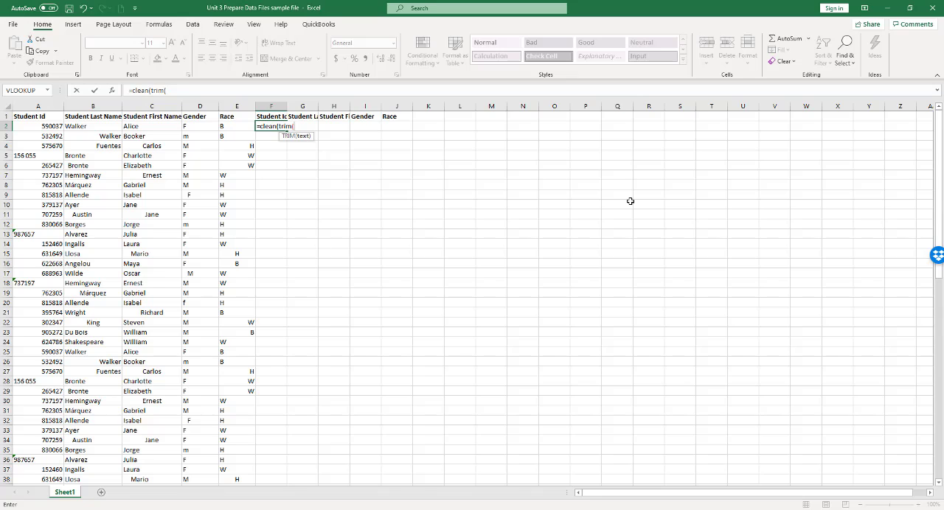
pyautogui.click(42, 127)
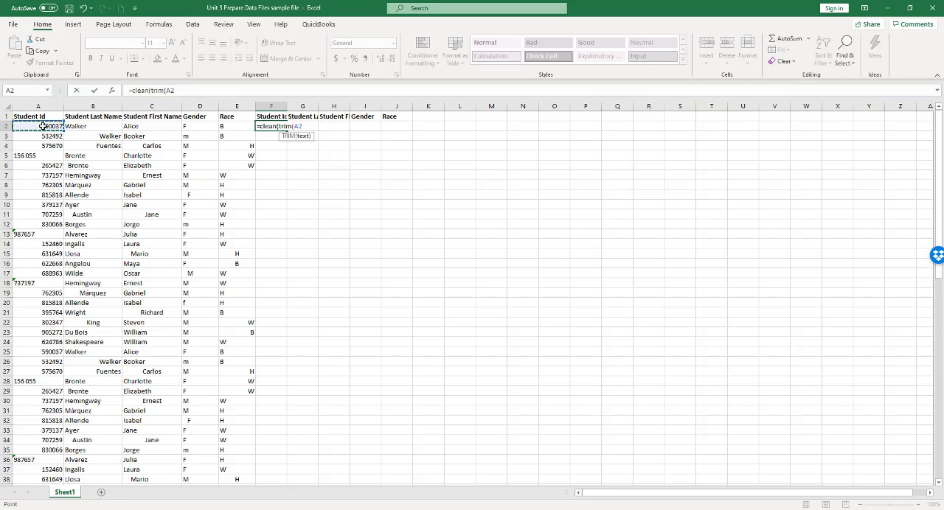
pyautogui.click(183, 90)
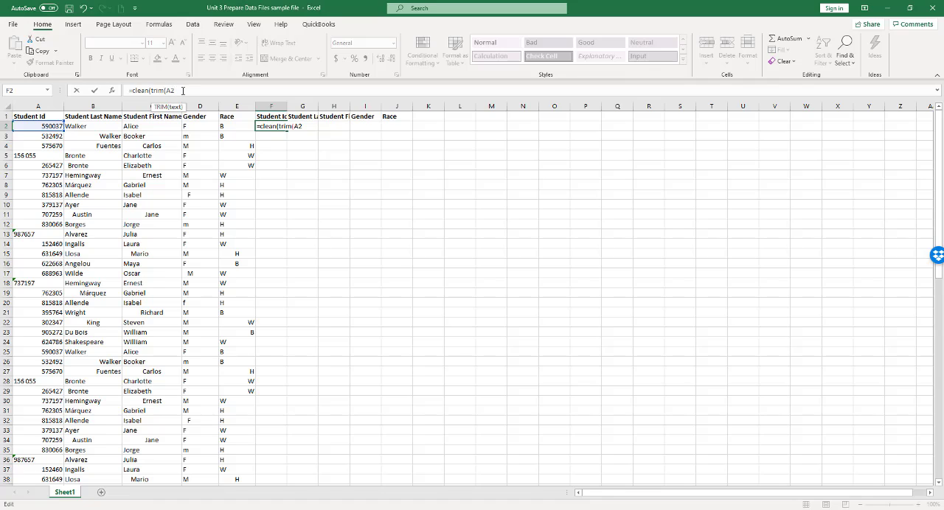
pyautogui.write('))')
pyautogui.press('Return')
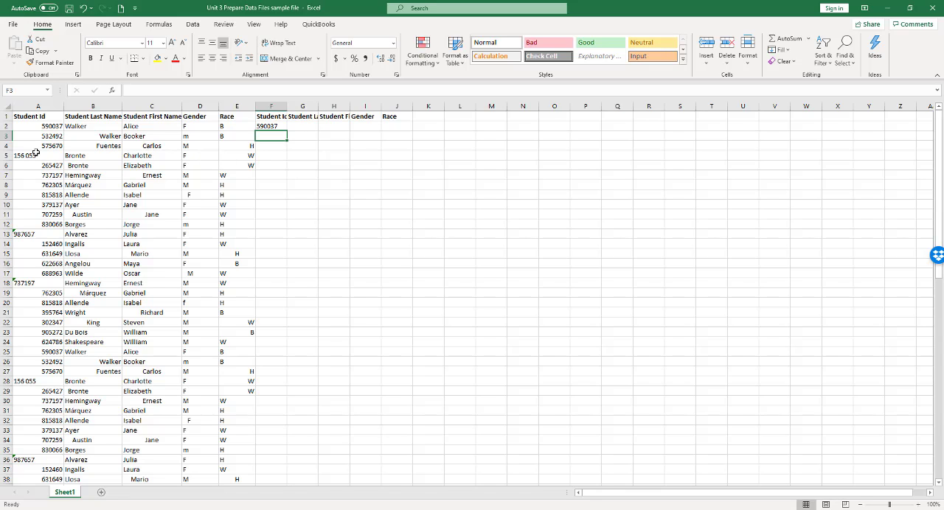
# Fill the CLEAN(TRIM) formula from F2 across row 2 through J2.
pyautogui.click(270, 126)
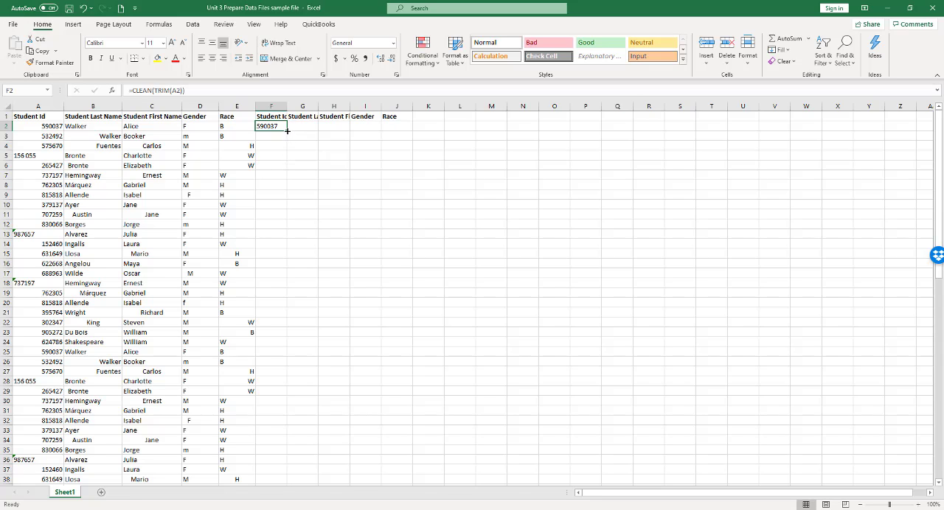
pyautogui.moveTo(287, 130); pyautogui.dragTo(399, 135)
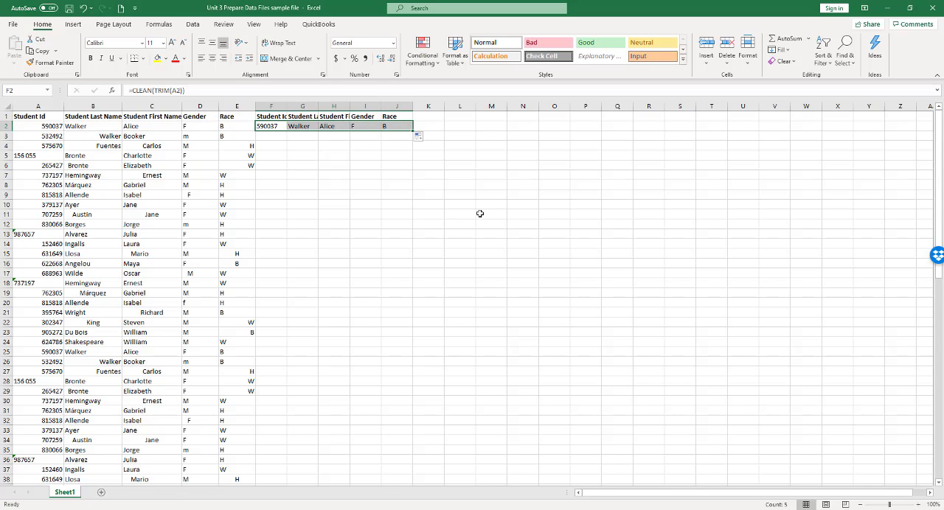
pyautogui.click(482, 167)
# Fill the F2 formula down to F3, and copy F3 into G3:J3.
pyautogui.click(274, 125)
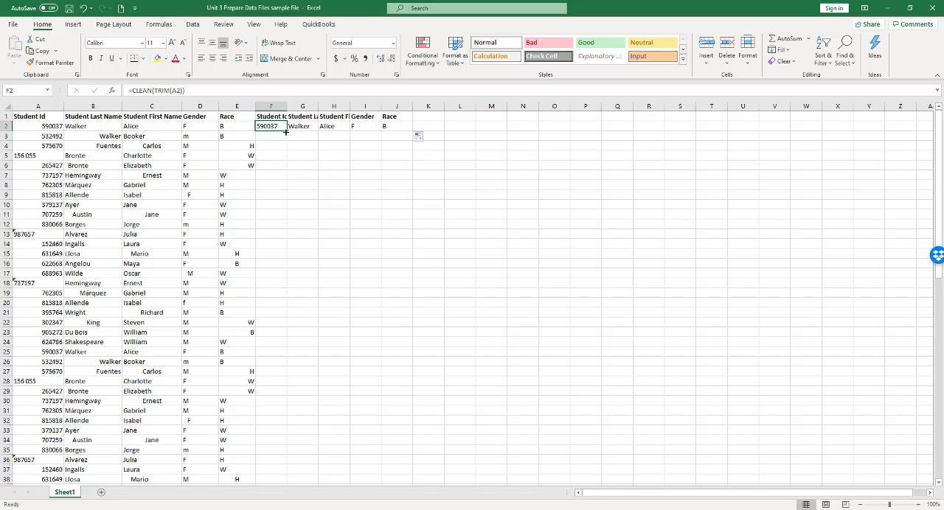
pyautogui.moveTo(286, 131); pyautogui.dragTo(308, 149)
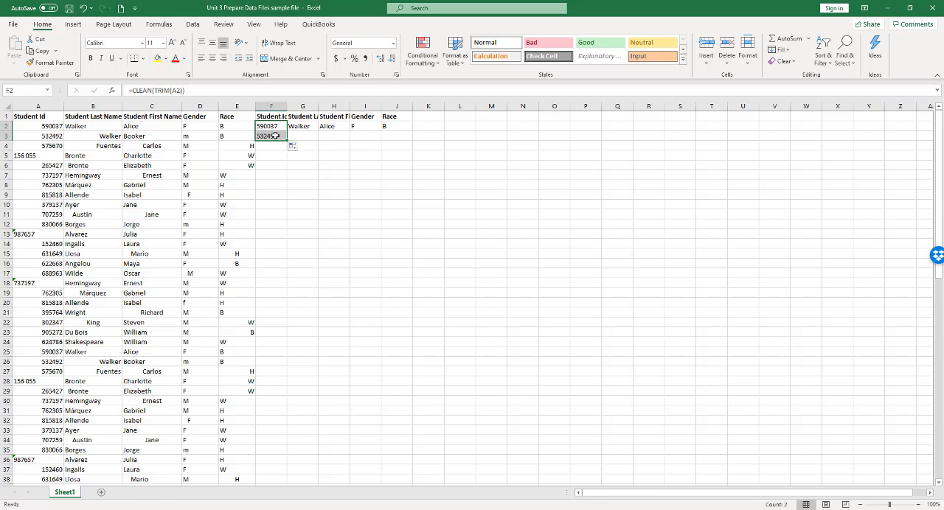
pyautogui.click(274, 136)
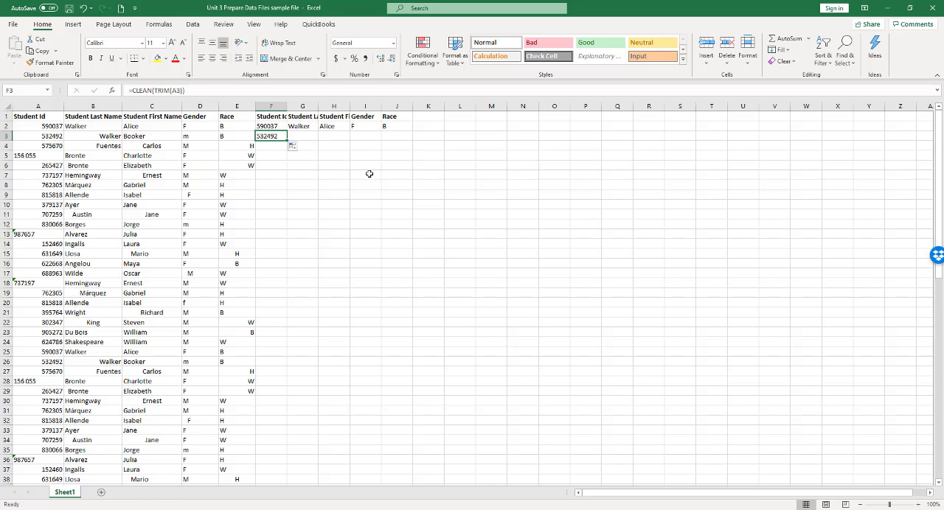
pyautogui.click(45, 53)
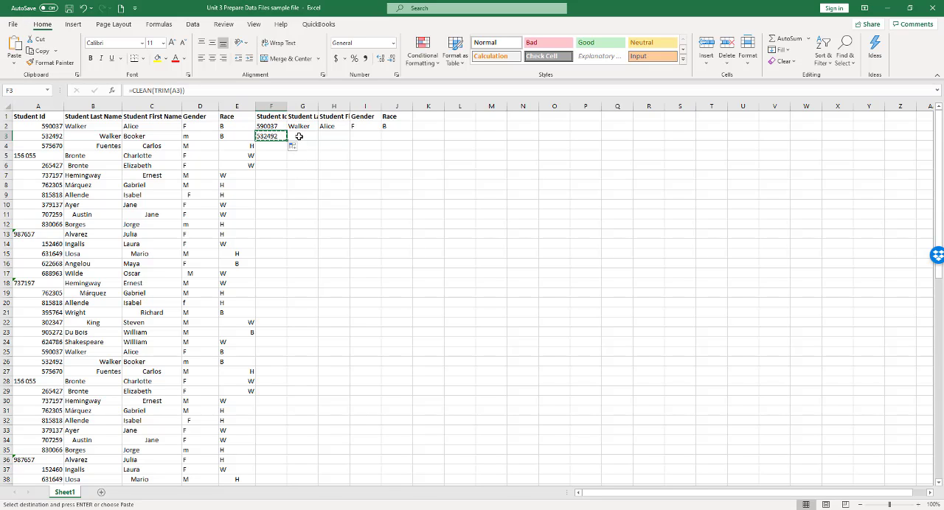
pyautogui.moveTo(299, 136); pyautogui.dragTo(387, 138)
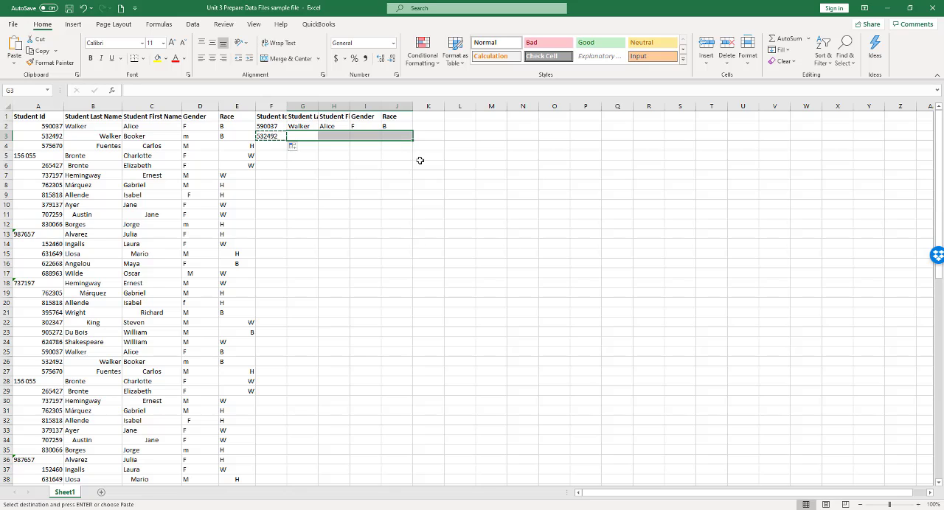
pyautogui.click(15, 45)
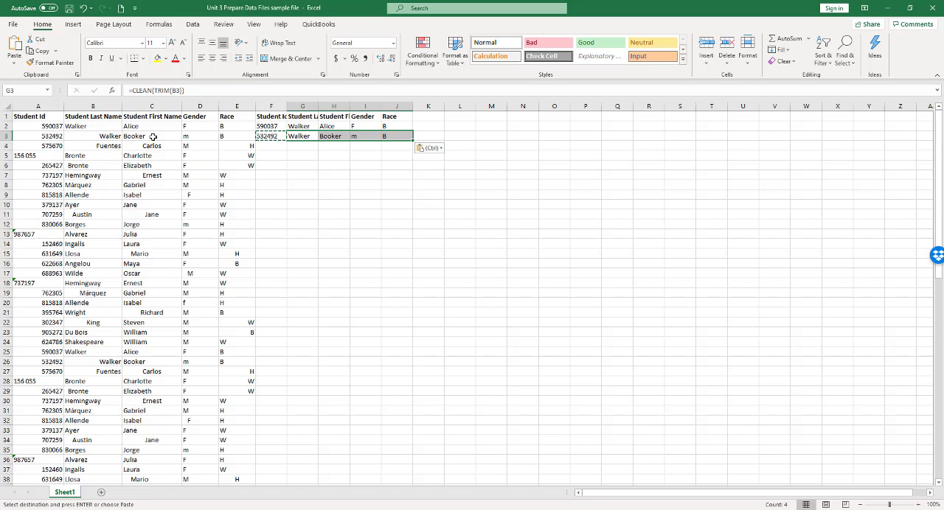
# Check the cell references of the CLEAN(TRIM) formulas in F2 through J2.
pyautogui.click(329, 175)
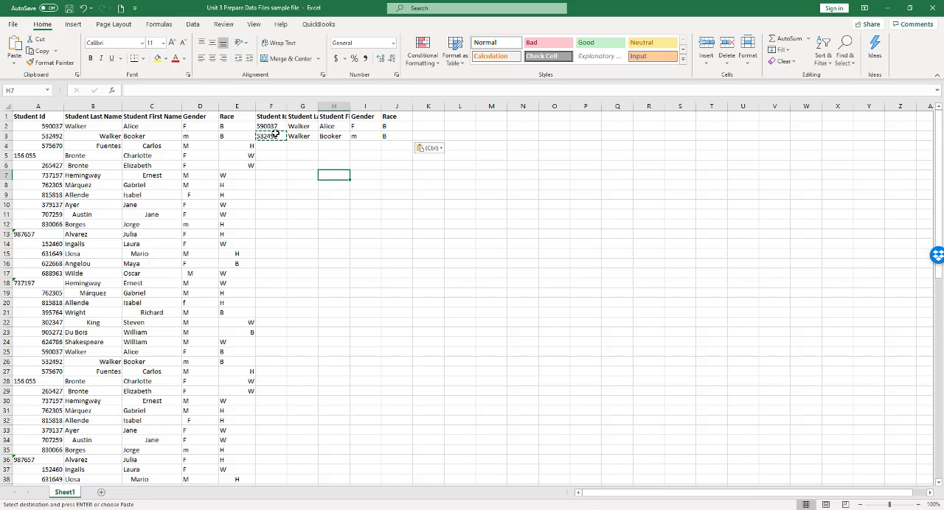
pyautogui.click(273, 127)
pyautogui.click(299, 126)
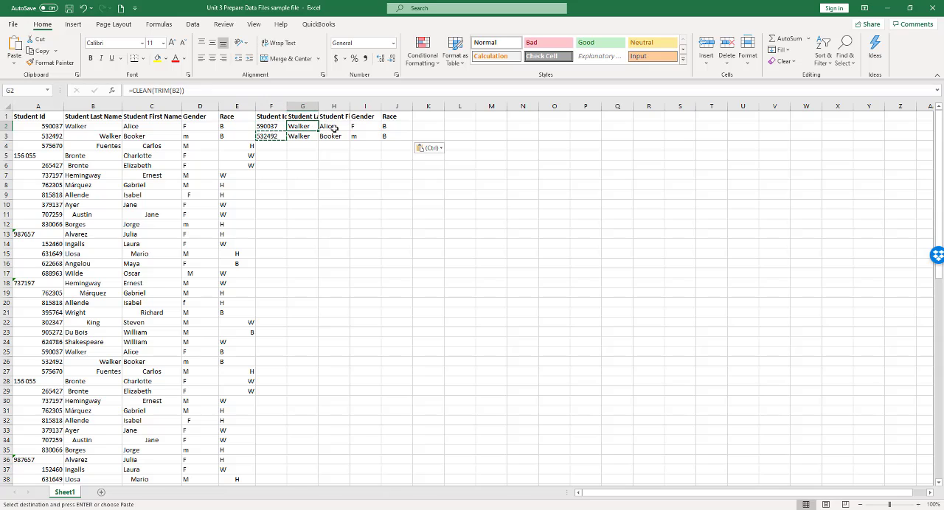
pyautogui.click(336, 127)
pyautogui.click(361, 127)
pyautogui.click(390, 128)
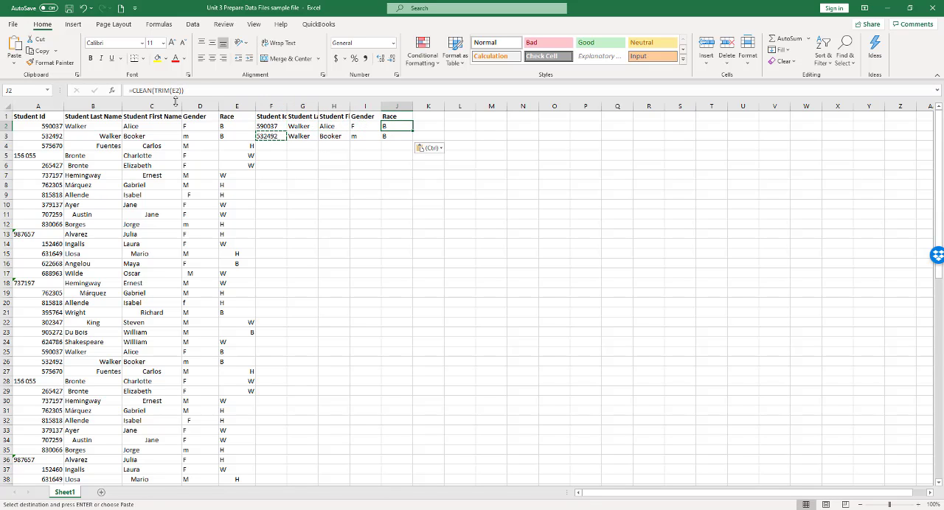
# Recheck the source cells referenced by the row 2 formulas for Student Id, last name and first name.
pyautogui.click(269, 127)
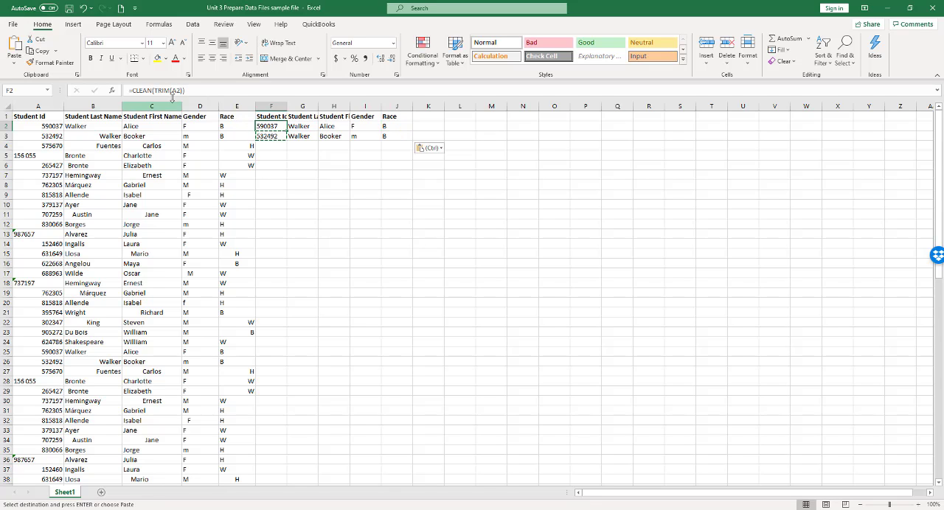
pyautogui.click(293, 127)
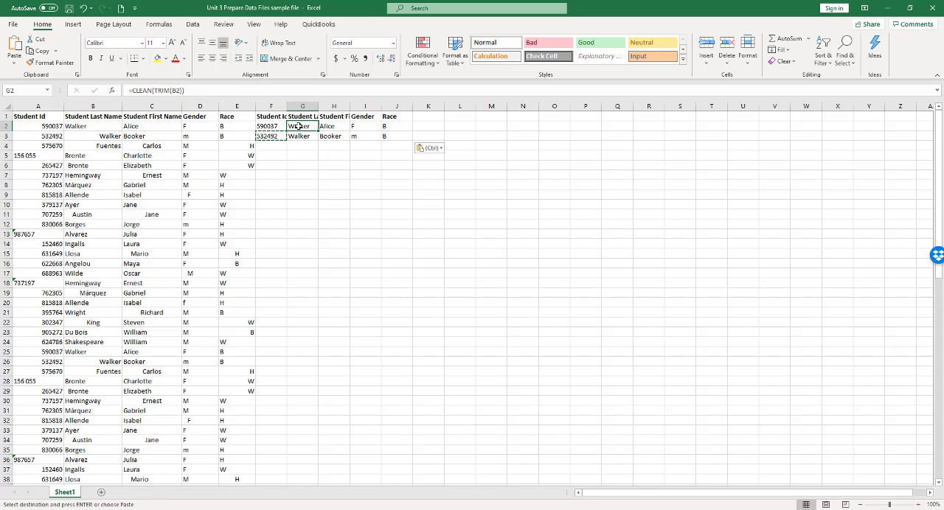
pyautogui.click(337, 127)
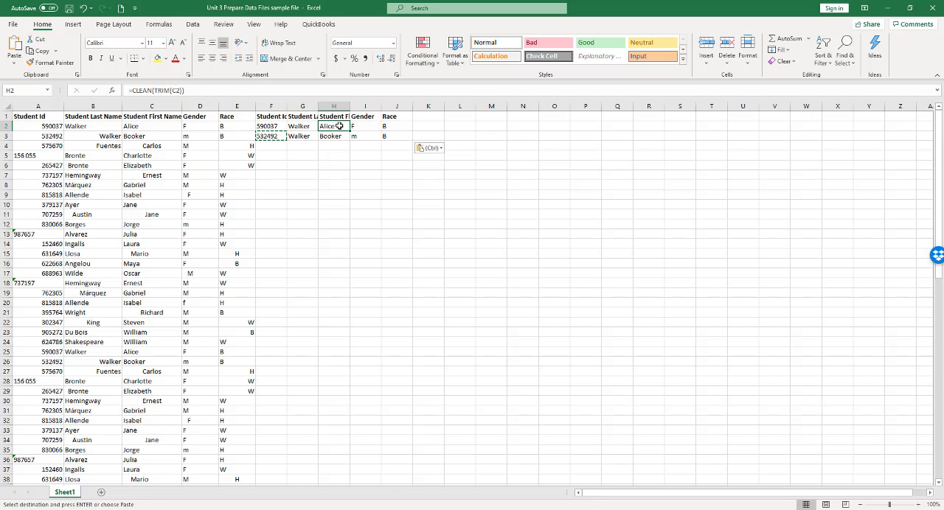
# Fill the CLEAN(TRIM) formulas from F3:J3 down through row 83.
pyautogui.click(270, 136)
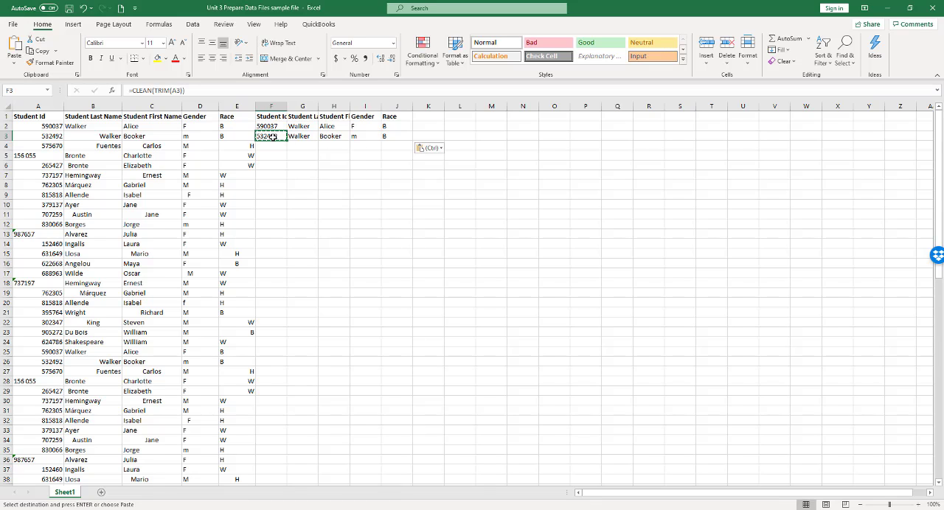
pyautogui.moveTo(272, 136); pyautogui.dragTo(394, 137)
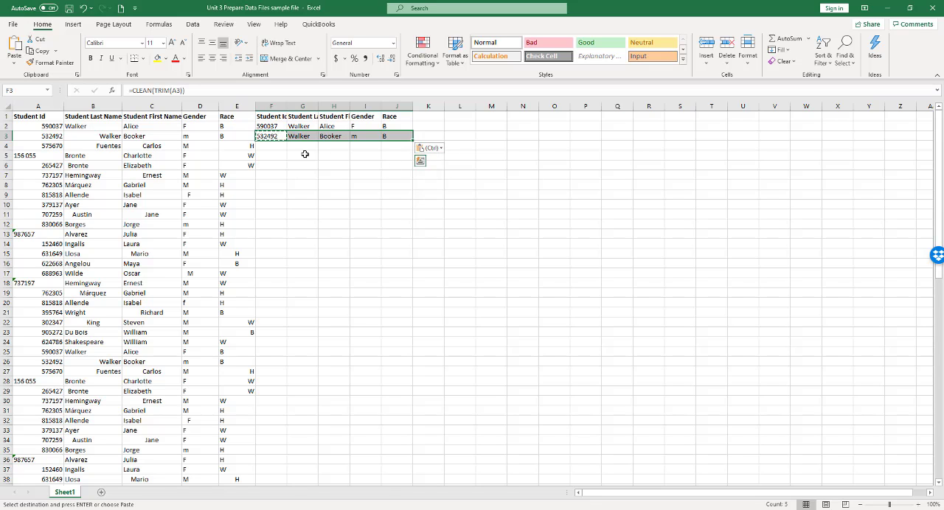
pyautogui.moveTo(413, 141); pyautogui.dragTo(415, 466)
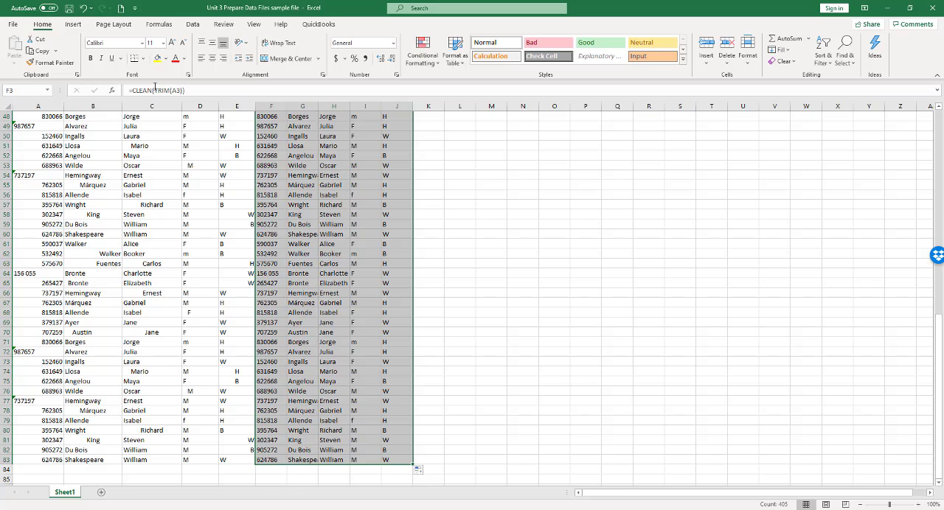
# Inspect the filled formulas in rows 54 and 61 and near the start of the copied Student Id column for correct row references.
pyautogui.click(359, 177)
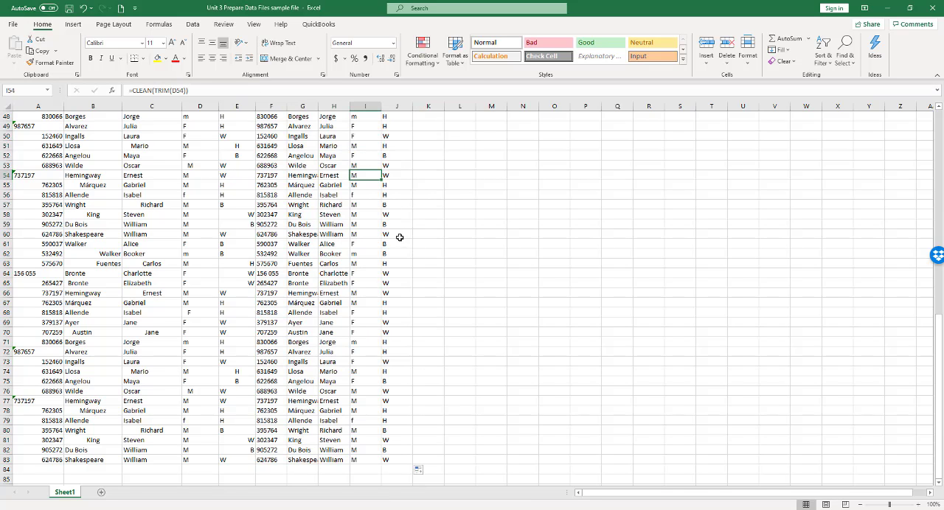
pyautogui.click(302, 174)
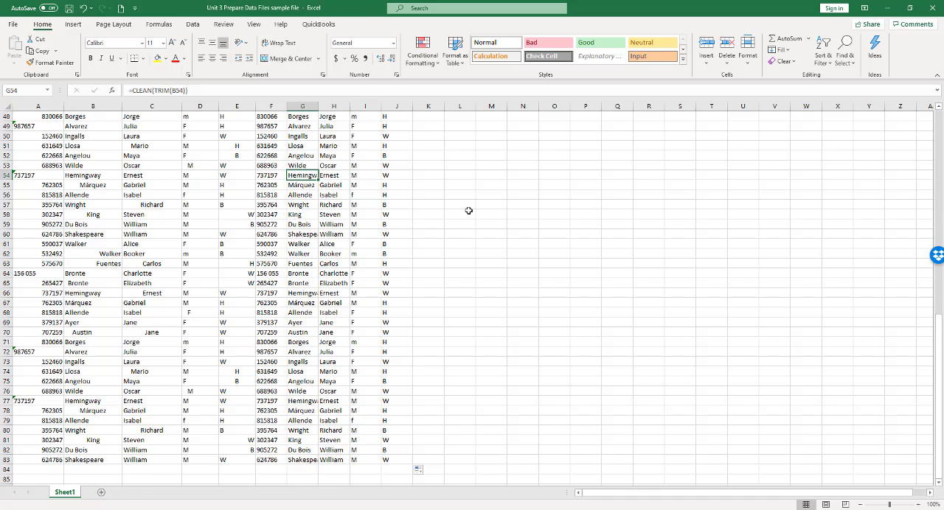
pyautogui.click(267, 174)
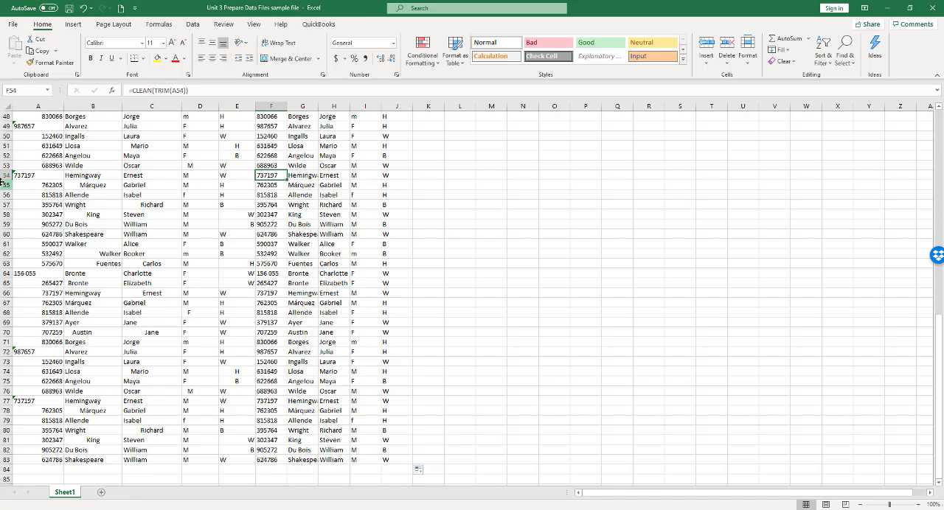
pyautogui.click(303, 244)
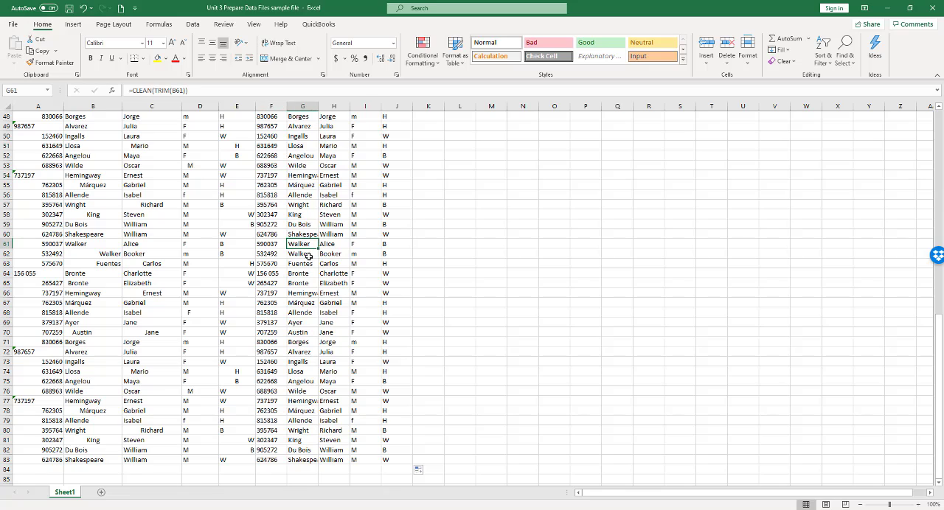
pyautogui.click(265, 243)
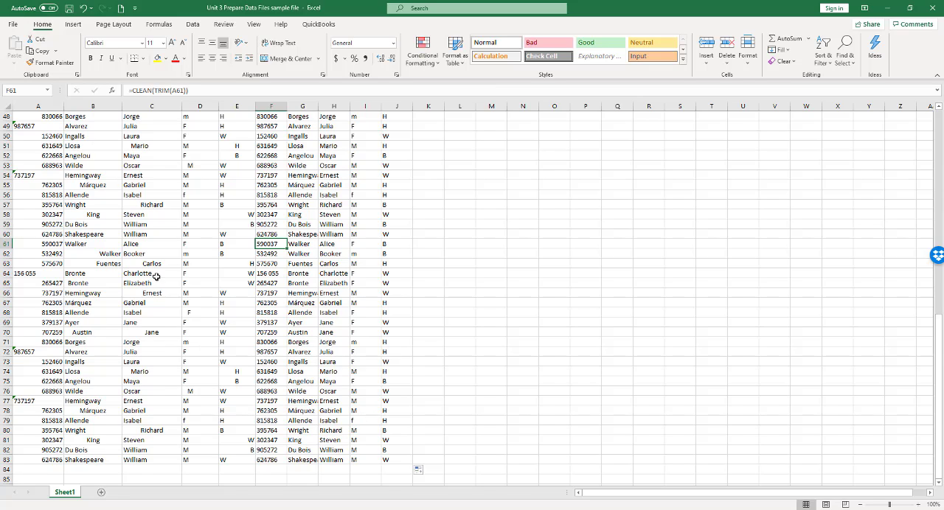
pyautogui.scroll(6, 453, 230)
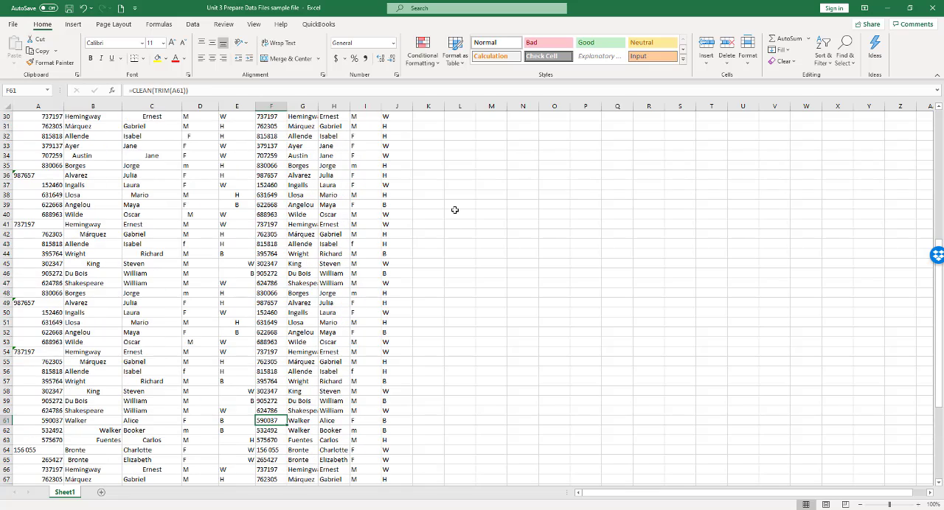
pyautogui.scroll(10, 455, 210)
pyautogui.click(523, 206)
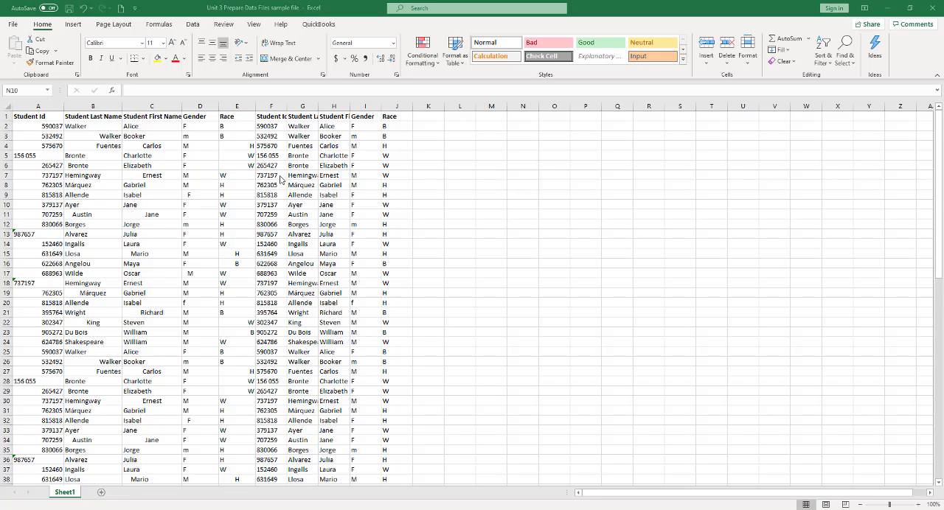
pyautogui.click(270, 126)
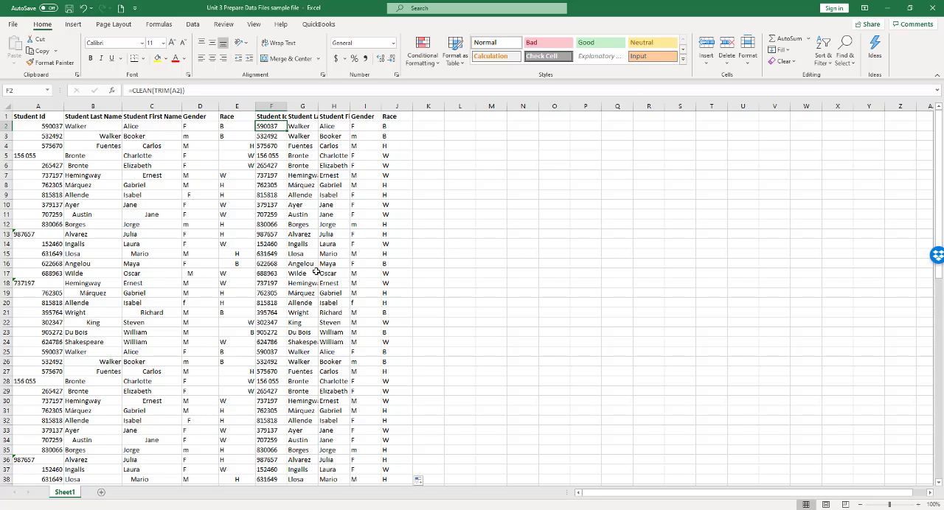
pyautogui.click(265, 147)
pyautogui.click(267, 125)
# Copy columns F through J with the cleaned data and add a new worksheet for them.
pyautogui.click(271, 104)
pyautogui.moveTo(271, 104); pyautogui.dragTo(393, 116)
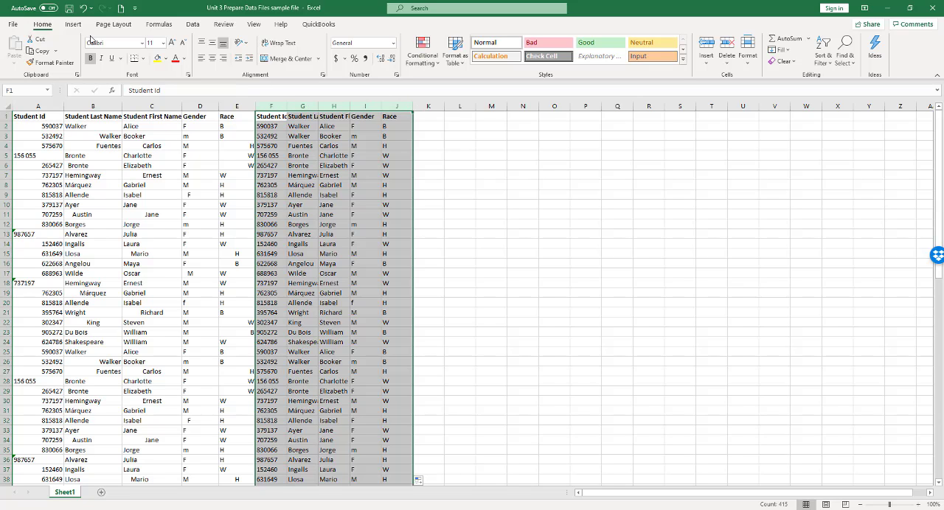
pyautogui.click(43, 51)
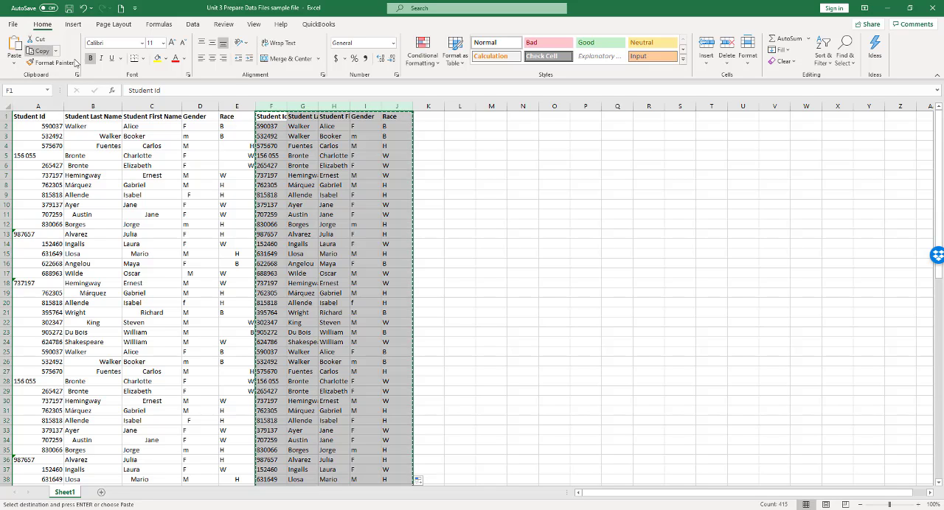
pyautogui.click(103, 493)
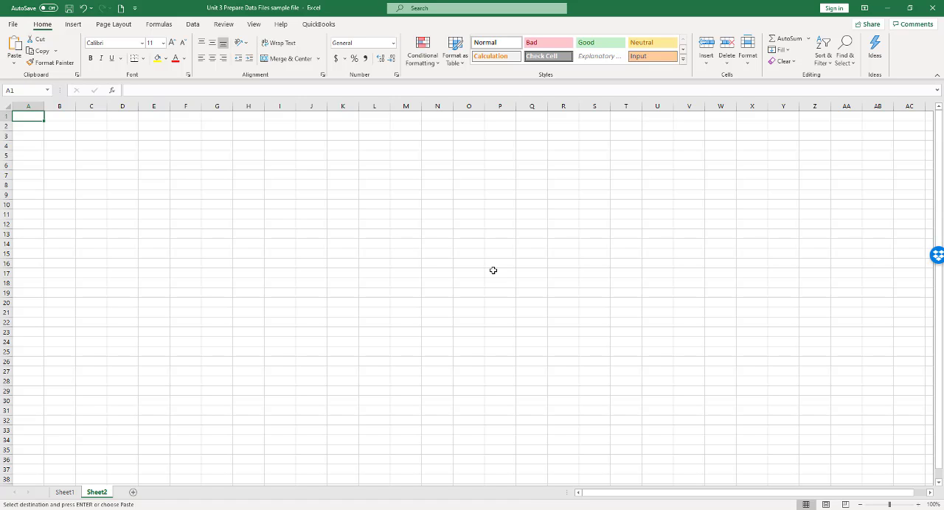
# Try a regular paste of the copied columns at A1 of the new sheet, and undo it.
pyautogui.click(15, 47)
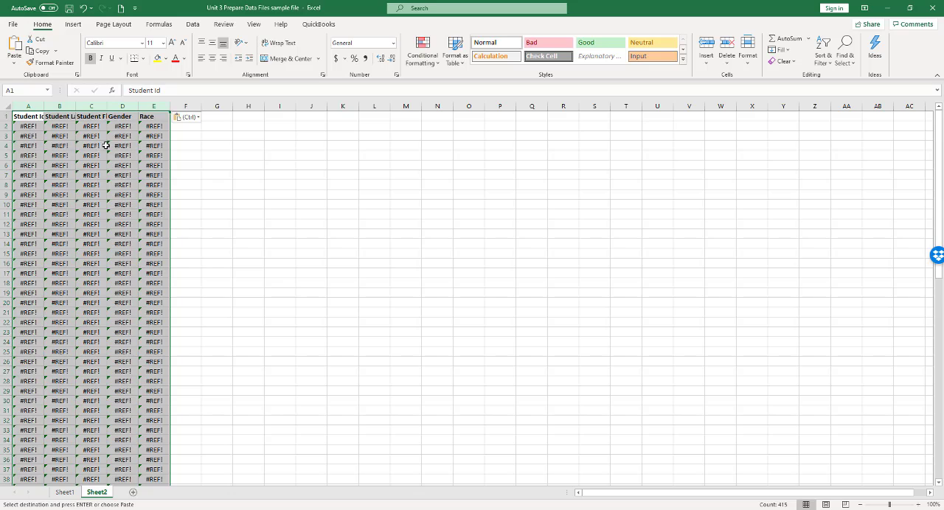
pyautogui.click(83, 8)
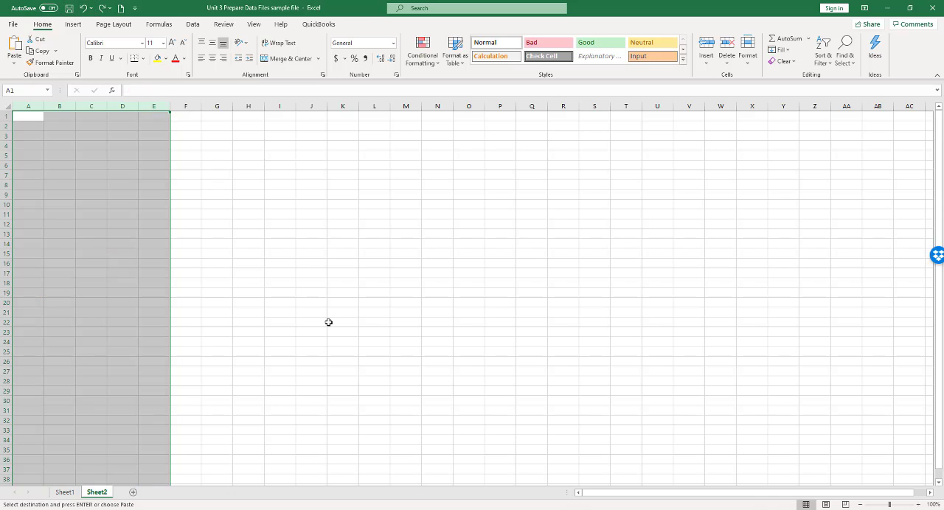
# Paste the copied columns into columns A through E of the new sheet as values only.
pyautogui.click(13, 62)
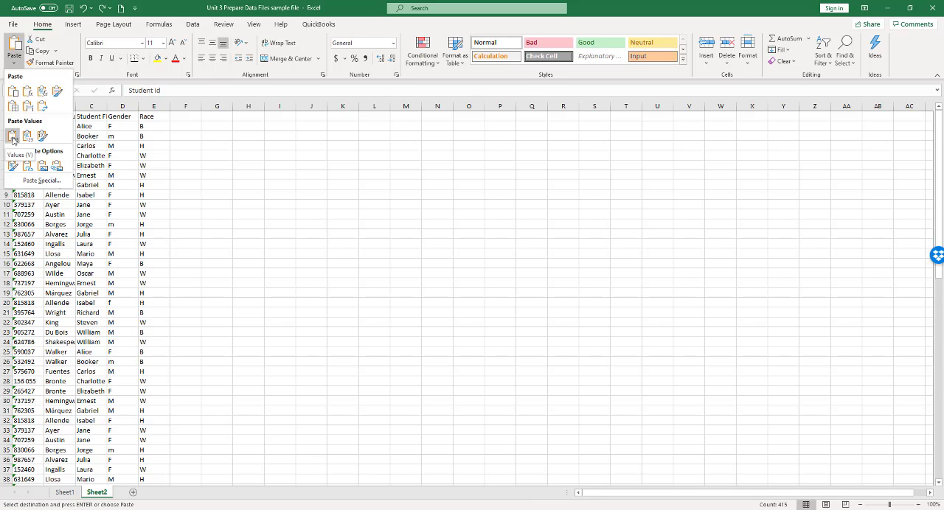
pyautogui.click(13, 137)
pyautogui.click(374, 214)
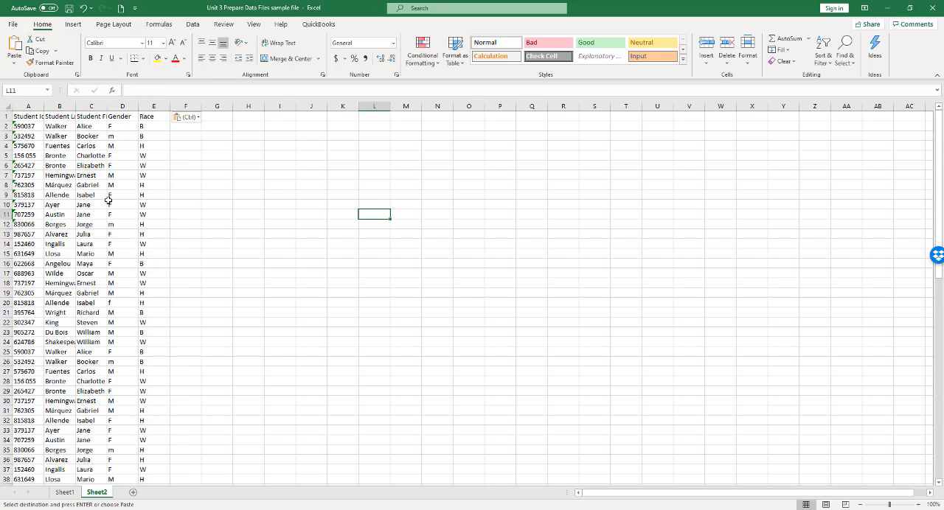
# Check whether the pasted name, gender and race cells in row 5 hold plain values instead of formulas.
pyautogui.click(68, 158)
pyautogui.click(101, 157)
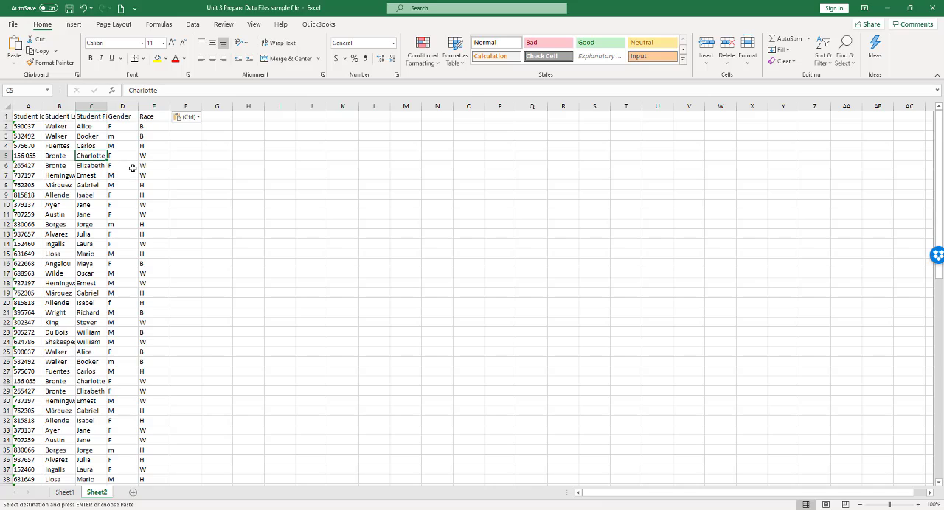
pyautogui.click(125, 156)
pyautogui.click(155, 159)
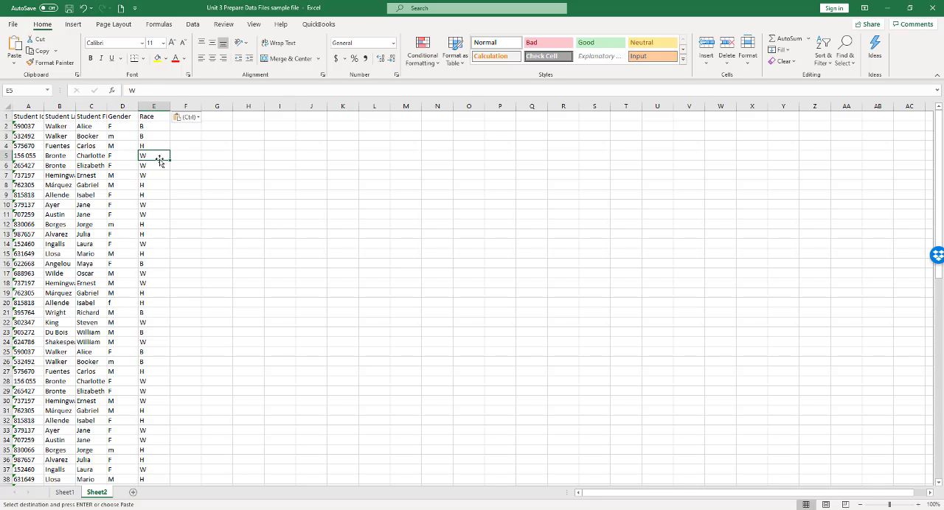
# Rename the Sheet1 worksheet as original.
pyautogui.click(66, 492)
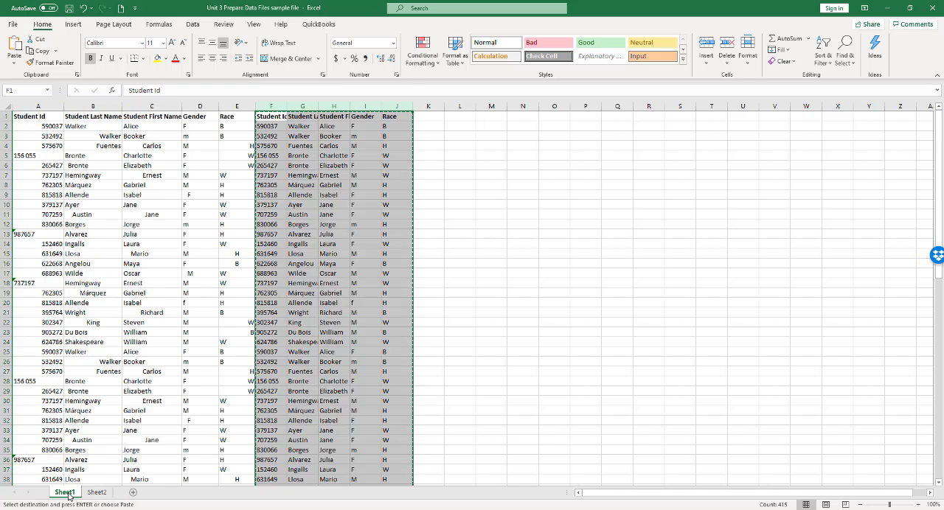
pyautogui.doubleClick(70, 495)
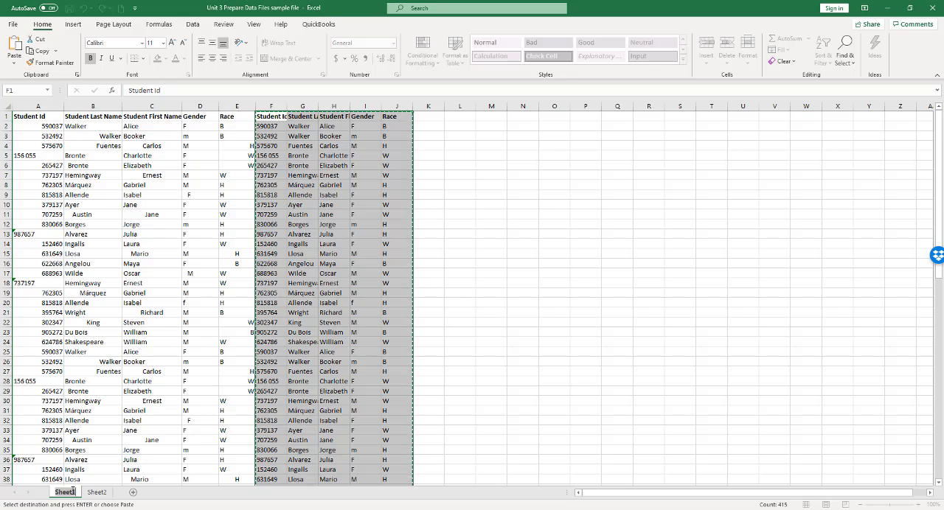
pyautogui.write('original')
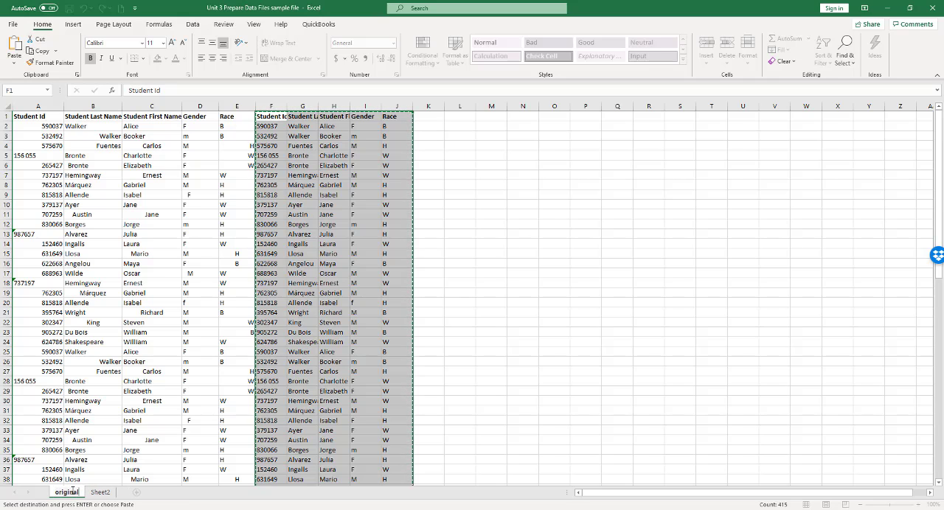
pyautogui.press('Return')
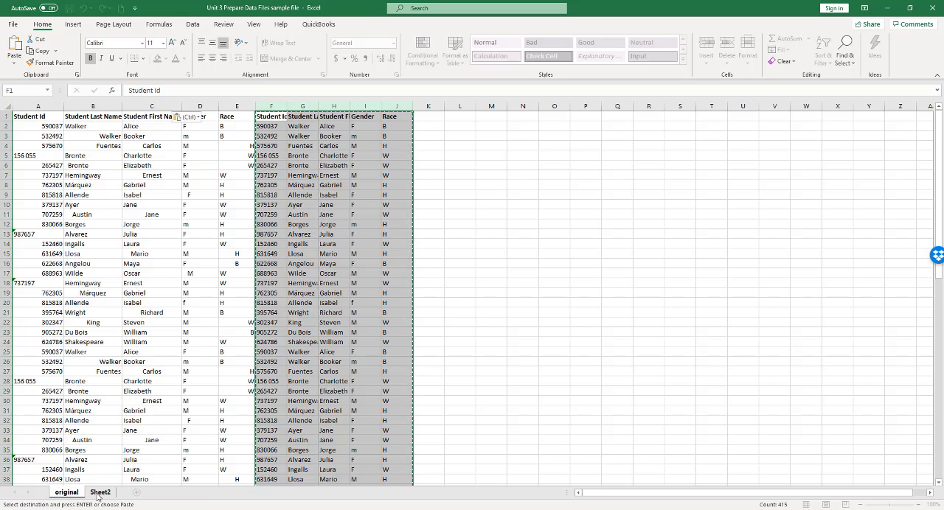
# Rename the Sheet2 worksheet as clean data.
pyautogui.doubleClick(99, 491)
pyautogui.write('clean data')
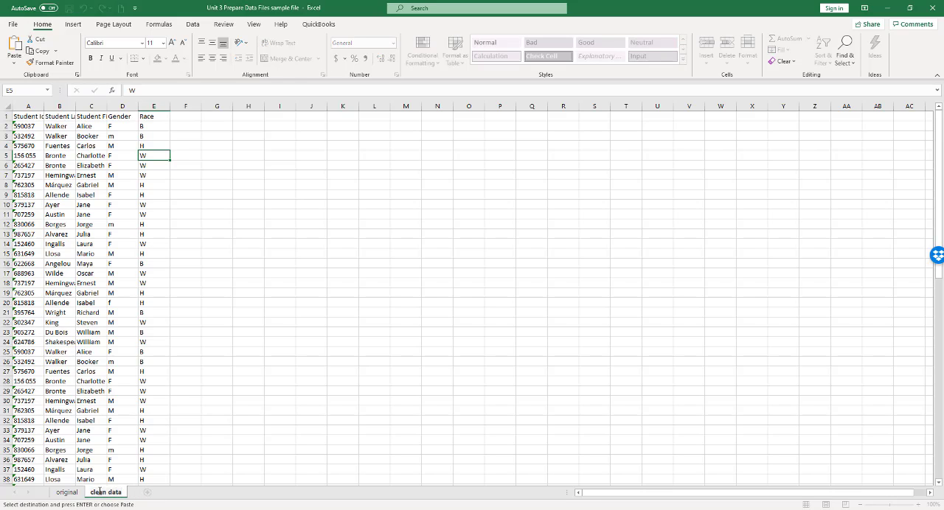
pyautogui.click(399, 346)
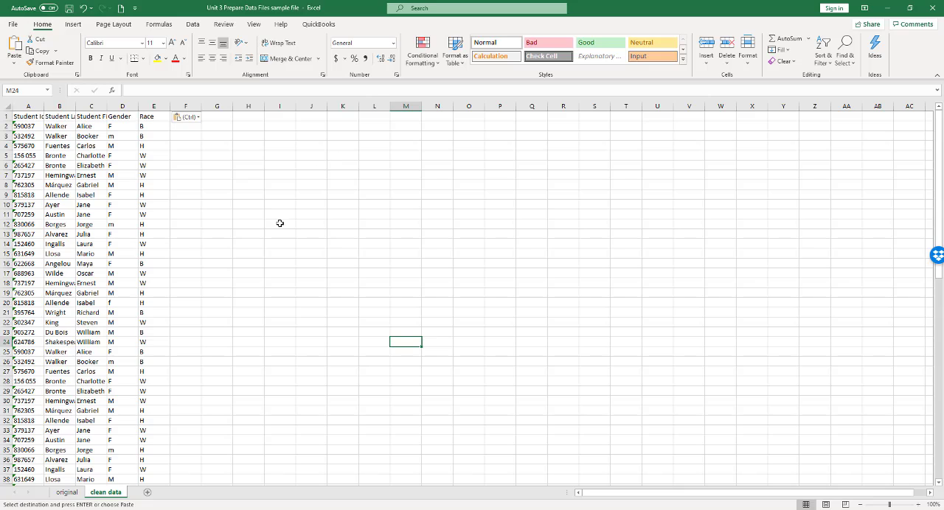
# Make the header row (row 1) of the clean data sheet bold.
pyautogui.click(29, 116)
pyautogui.click(200, 150)
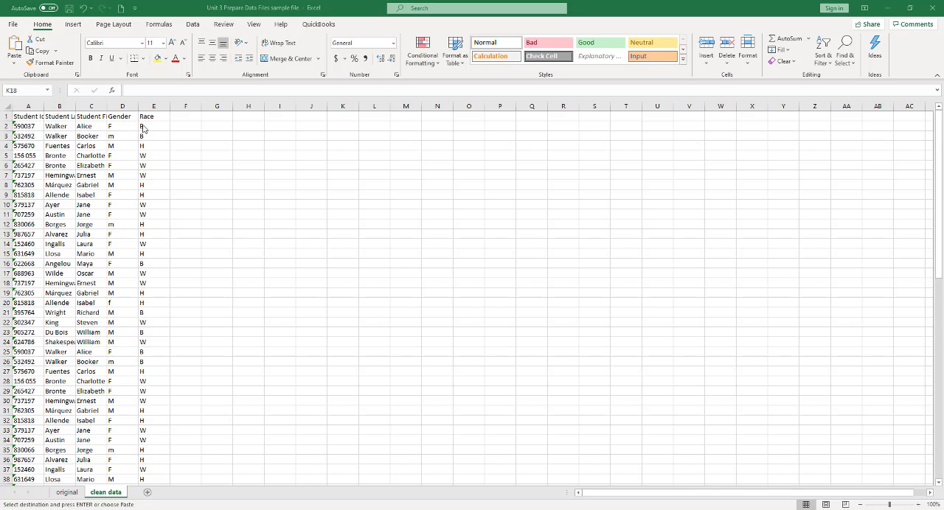
pyautogui.click(5, 117)
pyautogui.click(4, 116)
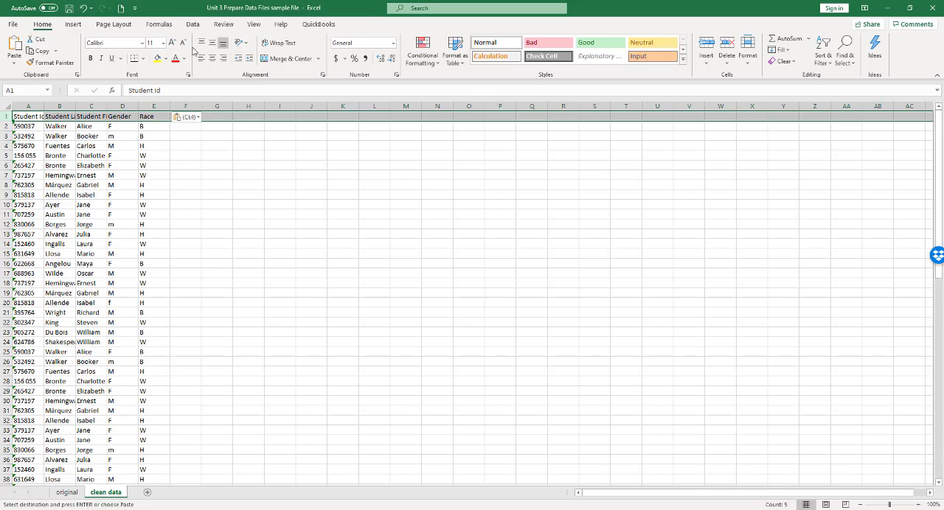
pyautogui.click(91, 58)
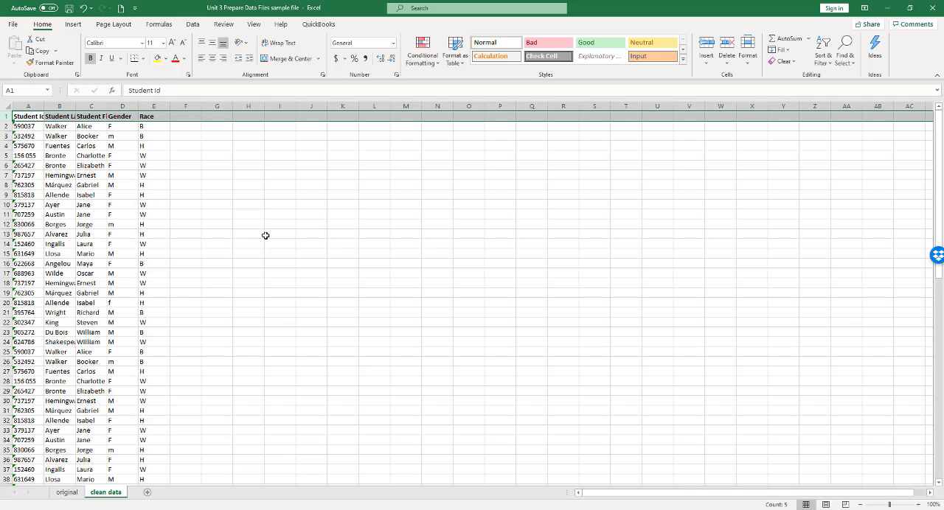
pyautogui.click(185, 192)
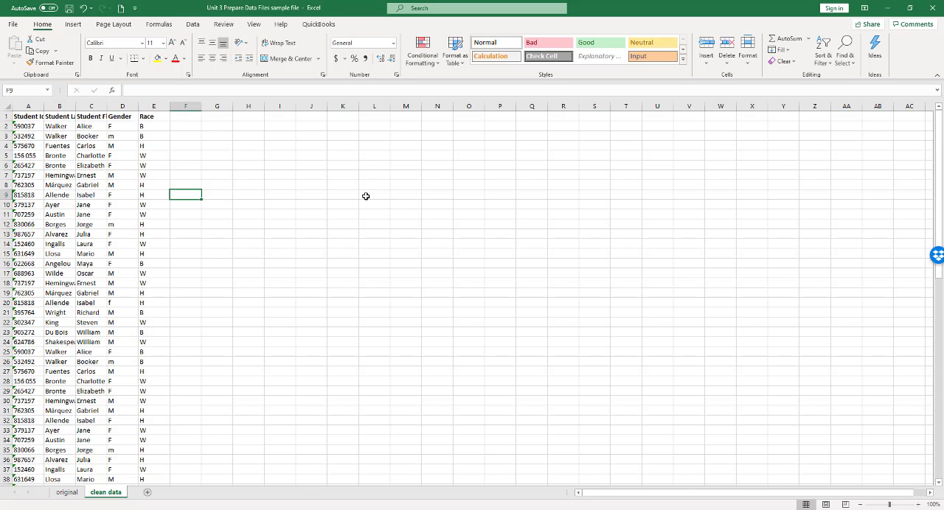
# Look over the pasted student records on the clean data sheet down to the last row.
pyautogui.click(307, 225)
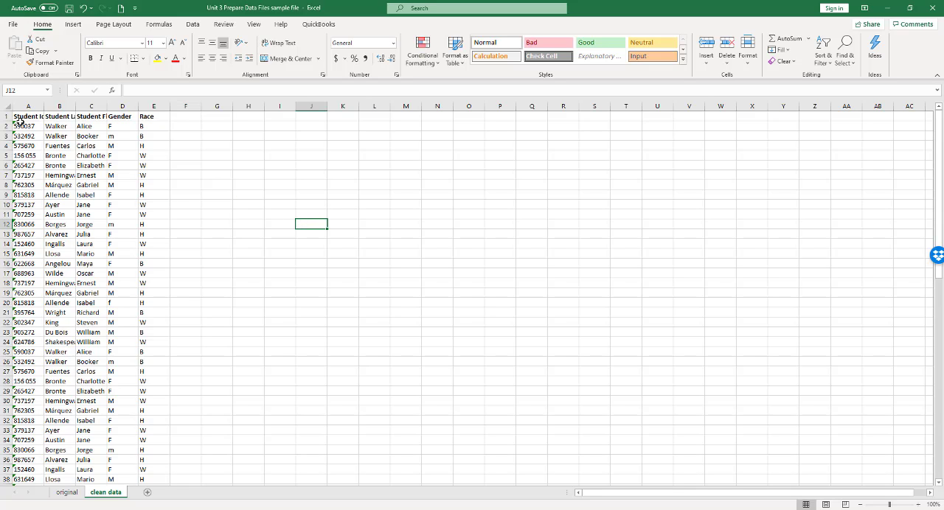
pyautogui.scroll(-5, 133, 320)
pyautogui.scroll(-12, 130, 318)
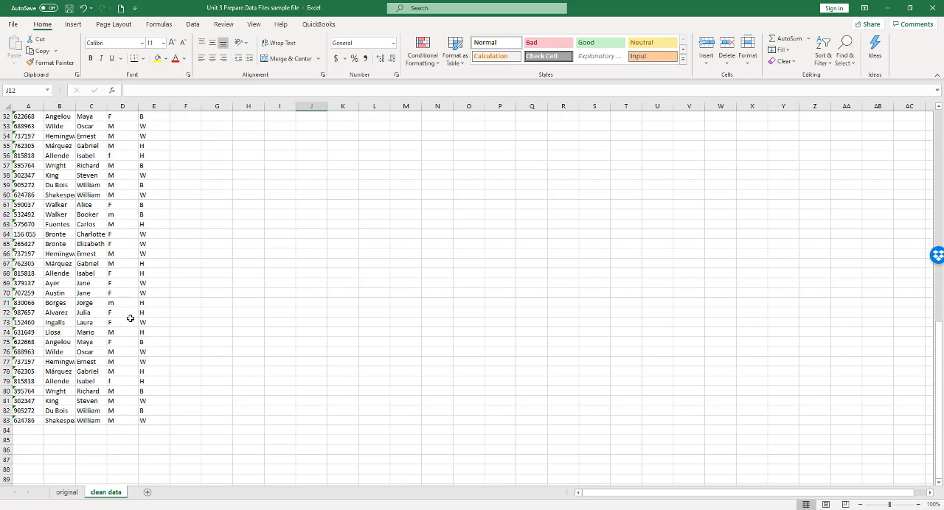
# Freeze the top row of the clean data sheet so the headers stay in view over the student records.
pyautogui.scroll(17, 130, 318)
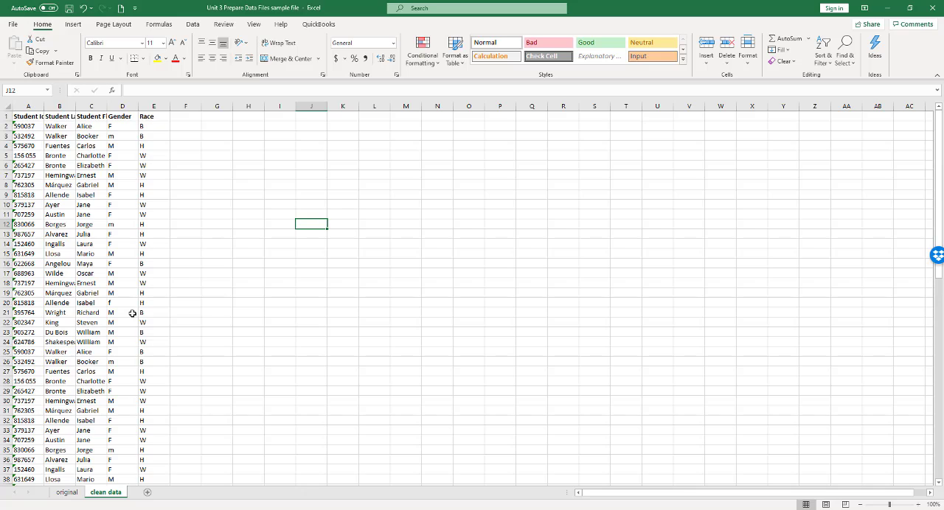
pyautogui.scroll(-14, 132, 314)
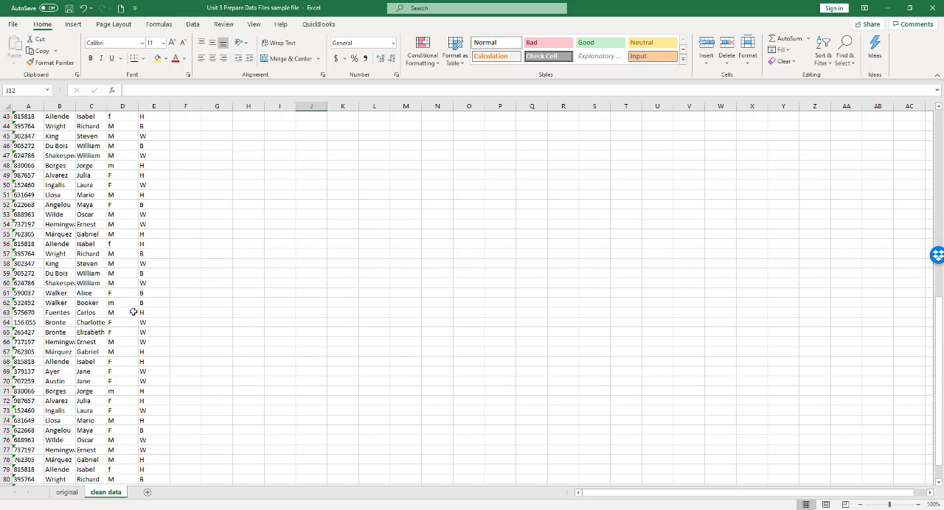
pyautogui.scroll(14, 132, 313)
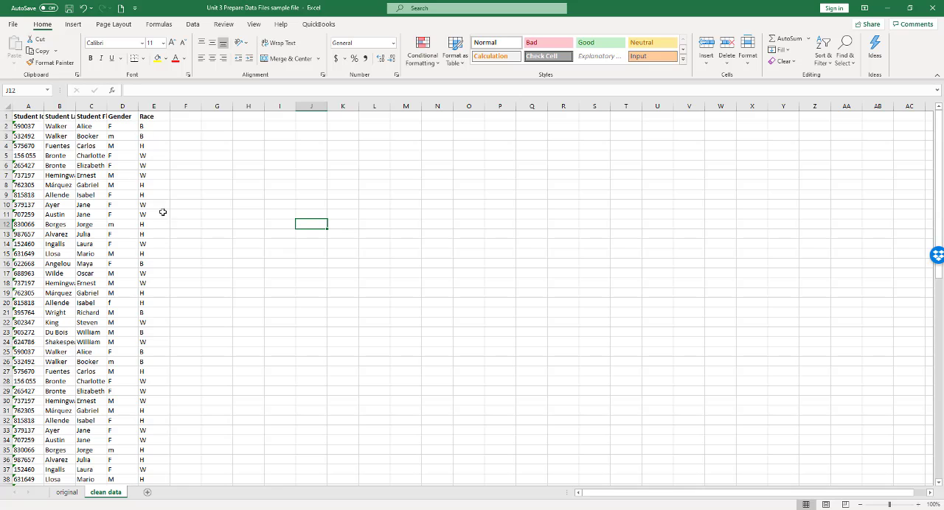
pyautogui.scroll(-9, 163, 212)
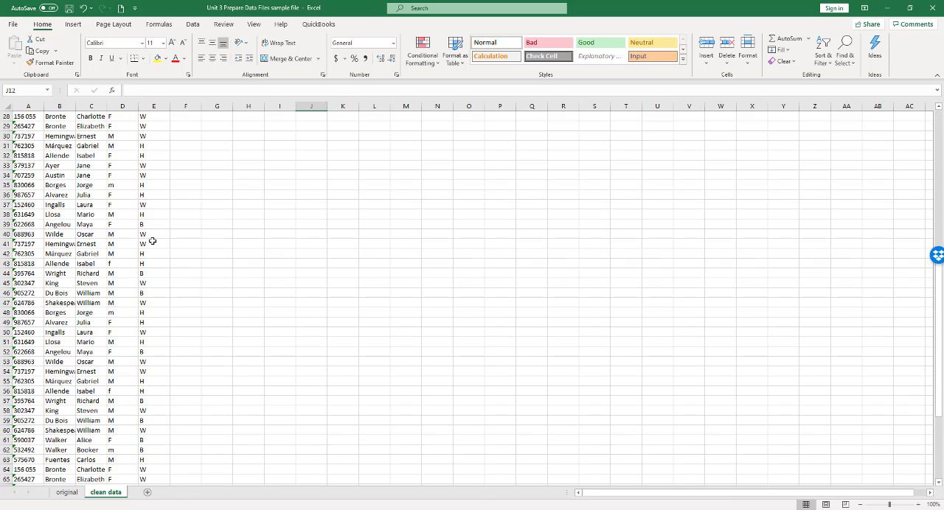
pyautogui.scroll(9, 152, 241)
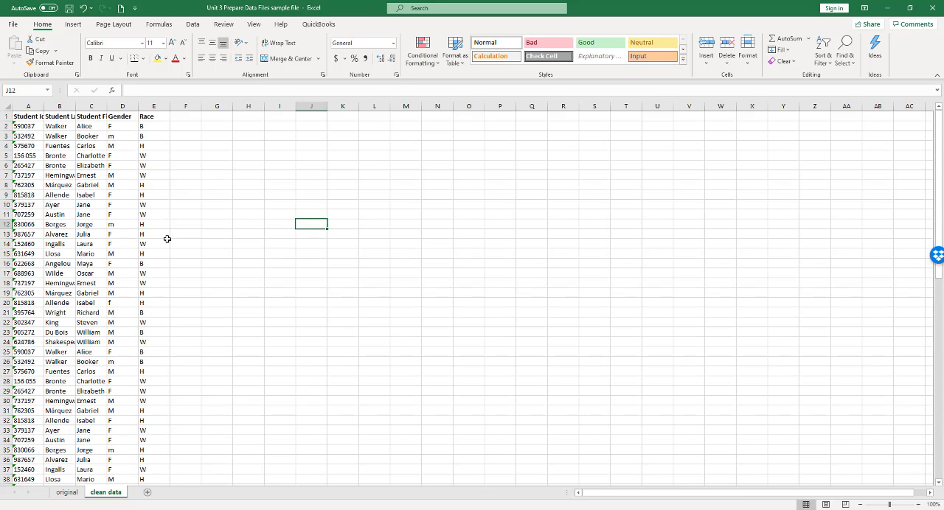
pyautogui.click(255, 25)
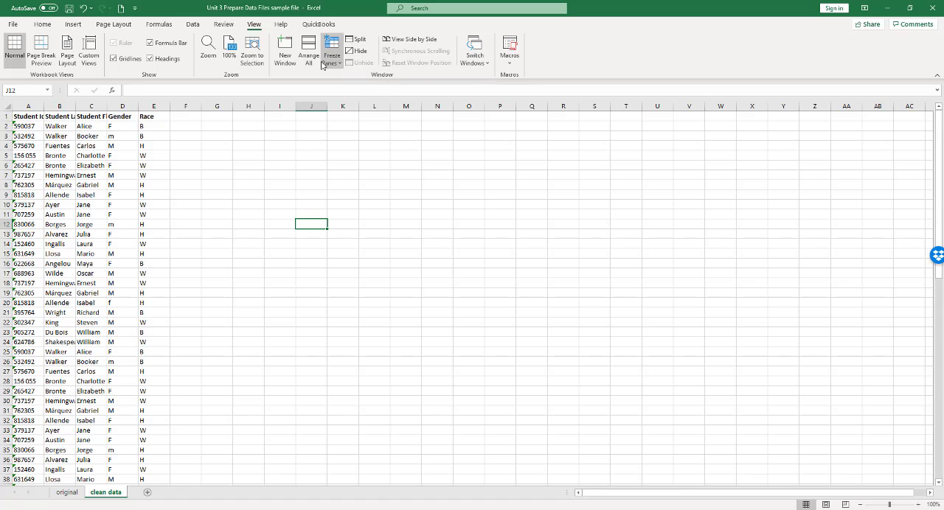
pyautogui.click(26, 126)
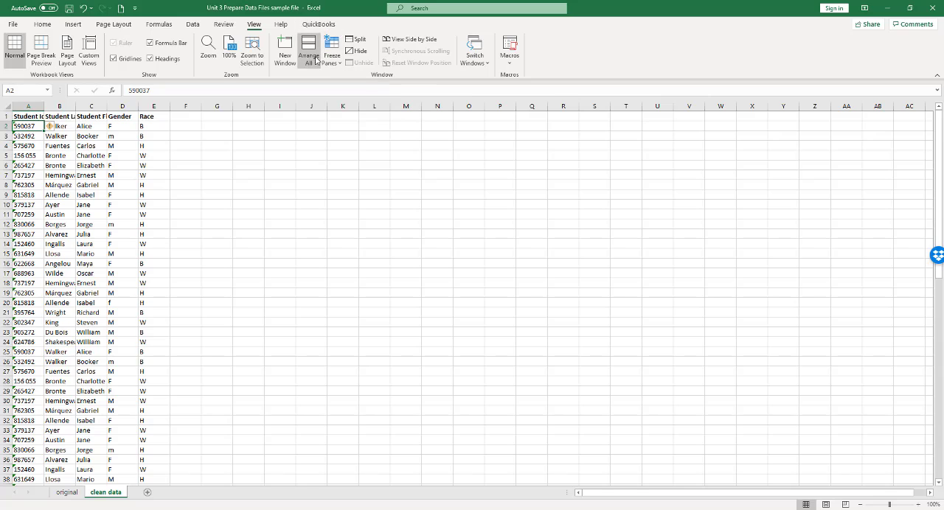
pyautogui.click(339, 64)
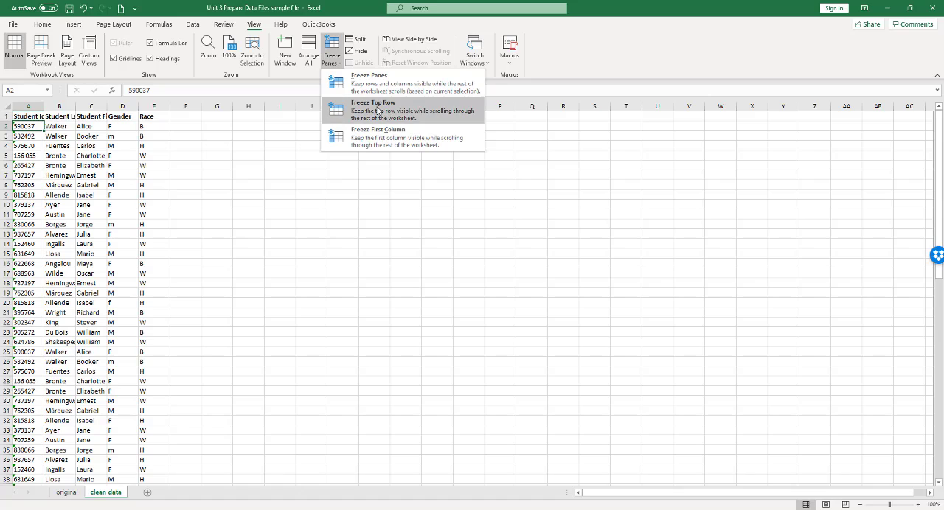
pyautogui.click(377, 111)
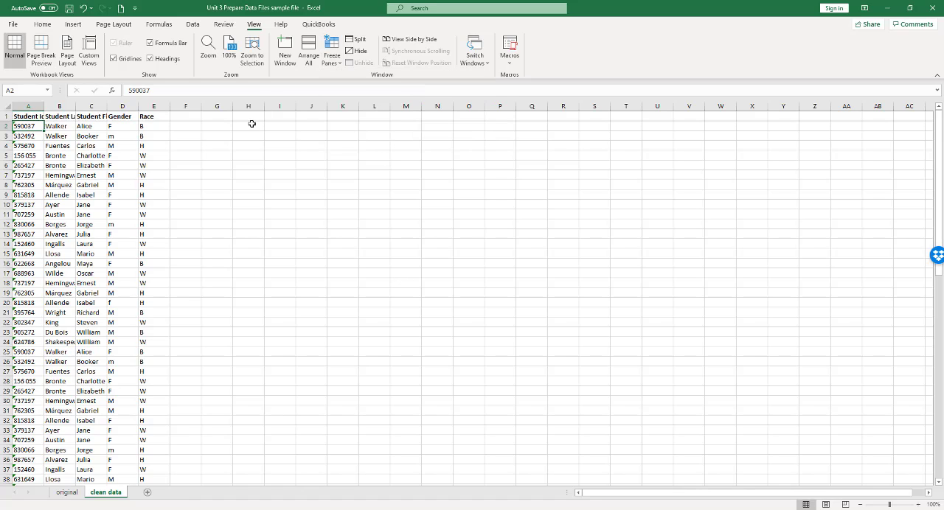
pyautogui.scroll(-8, 280, 241)
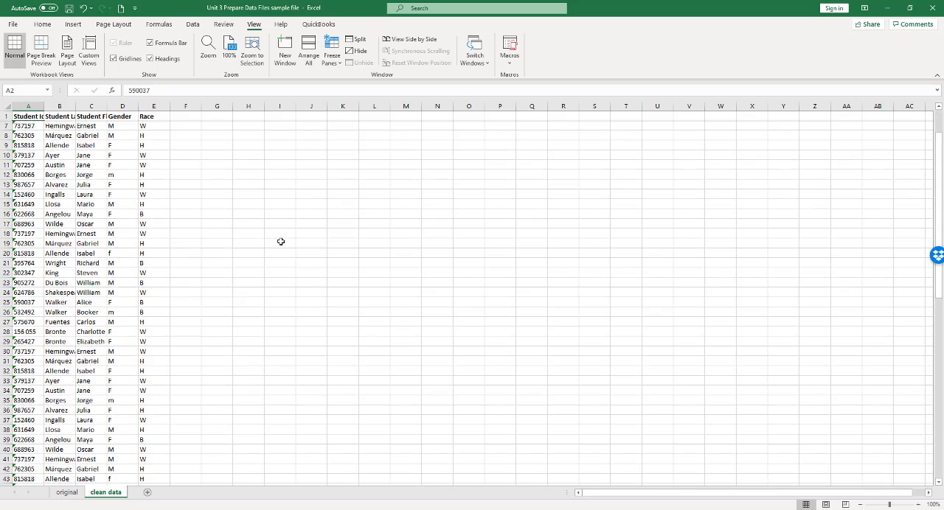
pyautogui.scroll(-10, 281, 241)
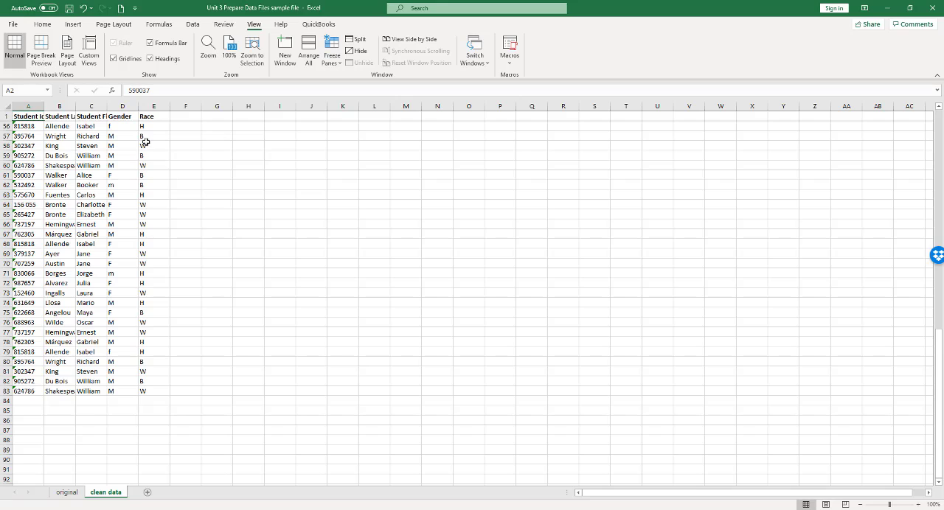
pyautogui.scroll(18, 284, 274)
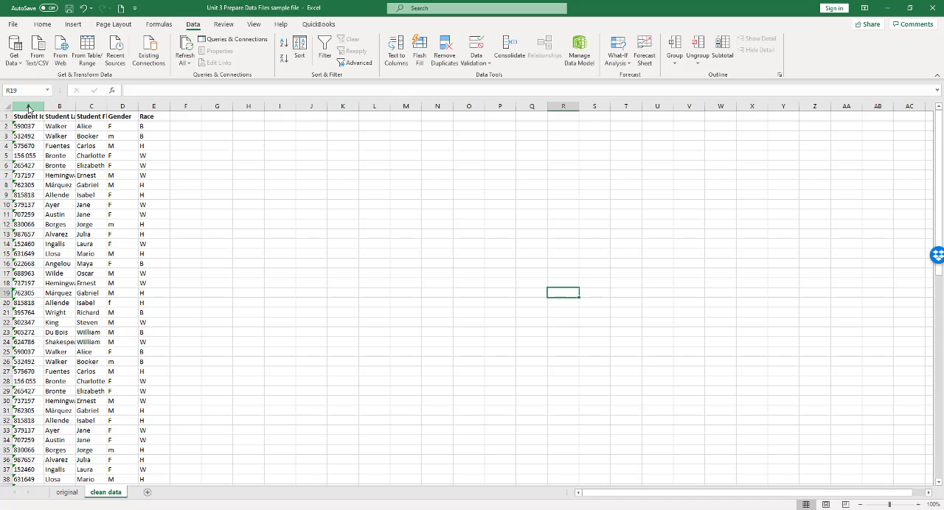
# Remove duplicate rows from columns A to E of the clean data sheet, comparing only the Student Id column.
pyautogui.click(32, 105)
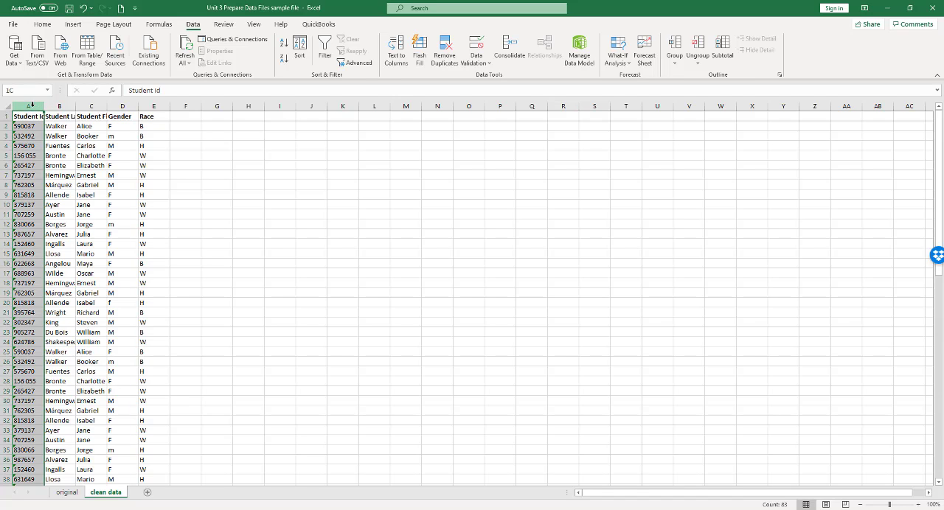
pyautogui.moveTo(41, 107); pyautogui.dragTo(161, 104)
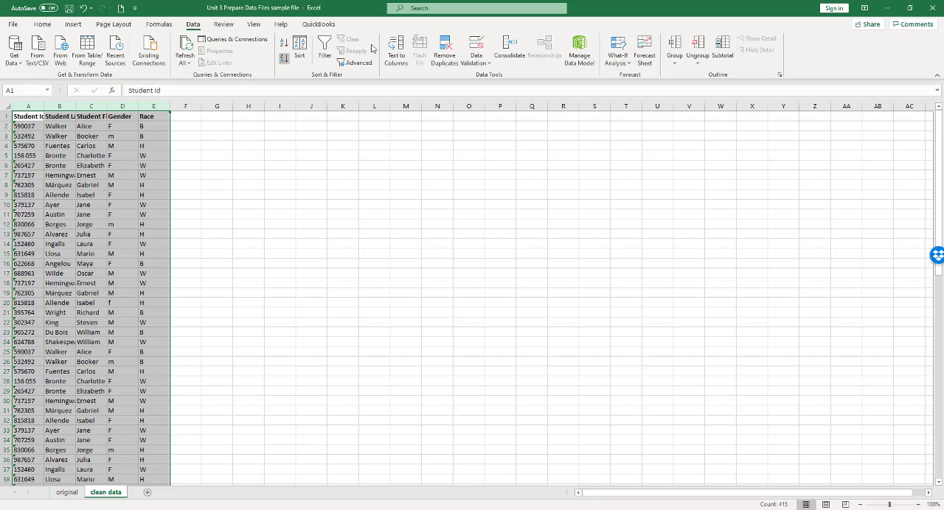
pyautogui.click(446, 45)
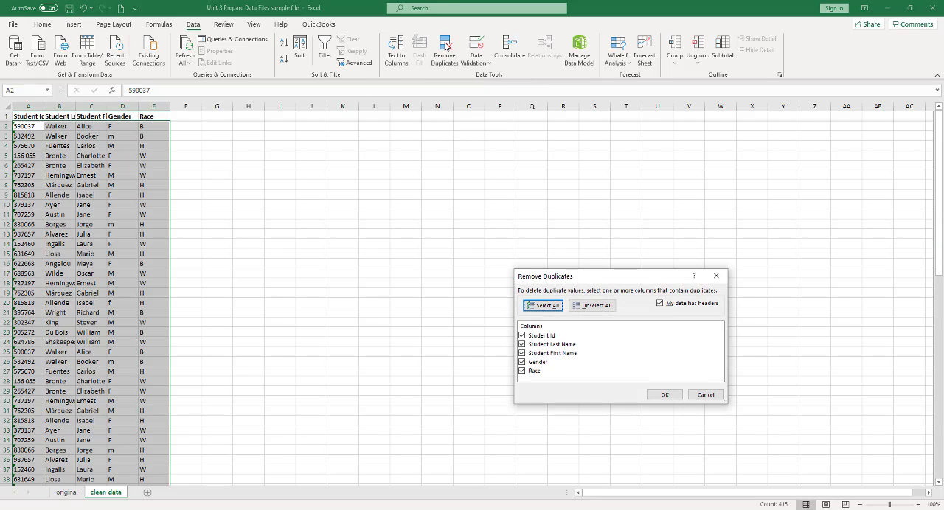
pyautogui.moveTo(611, 275); pyautogui.dragTo(564, 138)
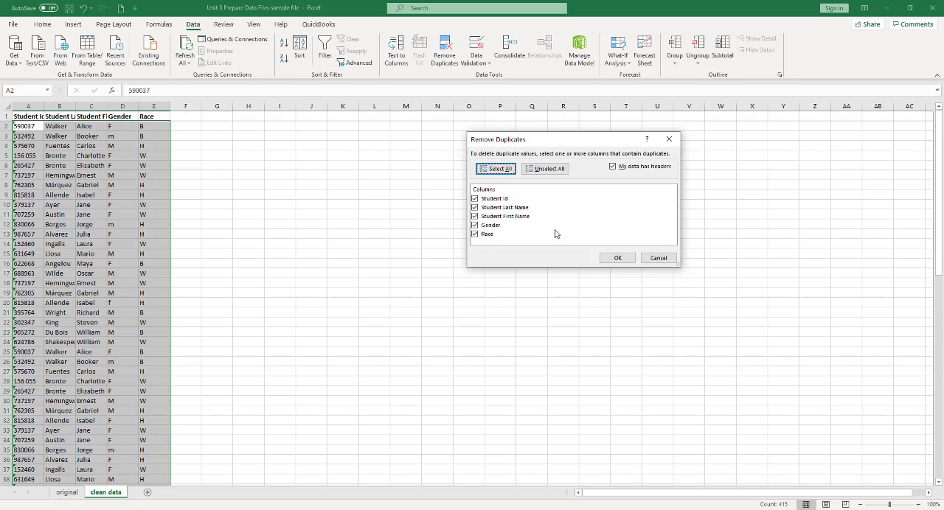
pyautogui.click(475, 207)
pyautogui.click(475, 216)
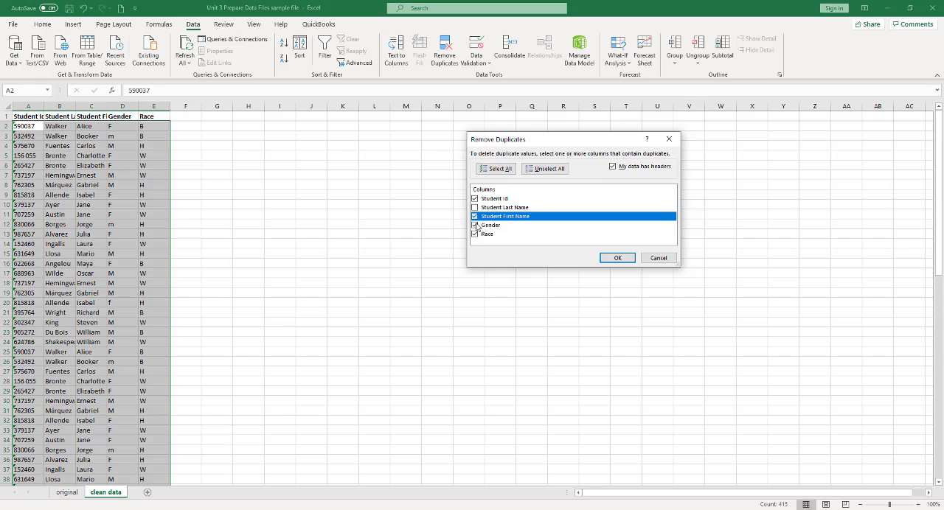
pyautogui.click(475, 225)
pyautogui.click(475, 234)
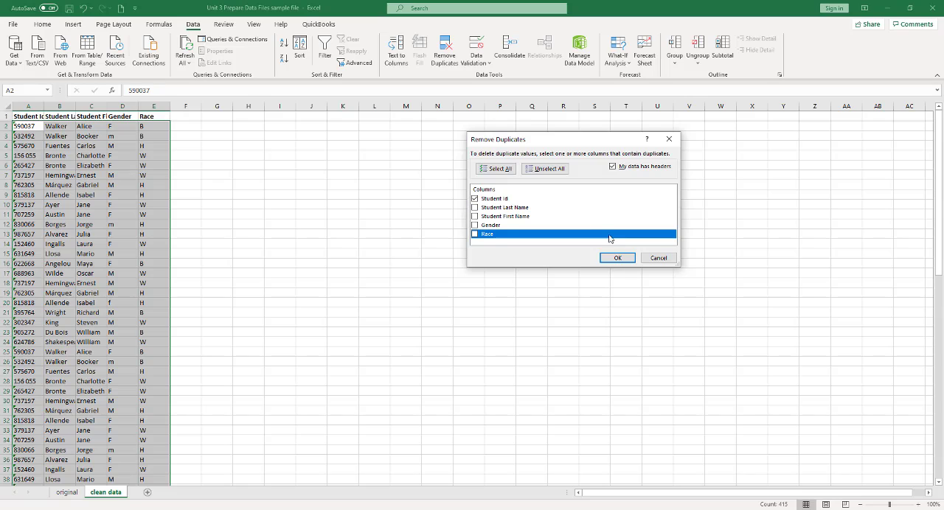
pyautogui.click(617, 258)
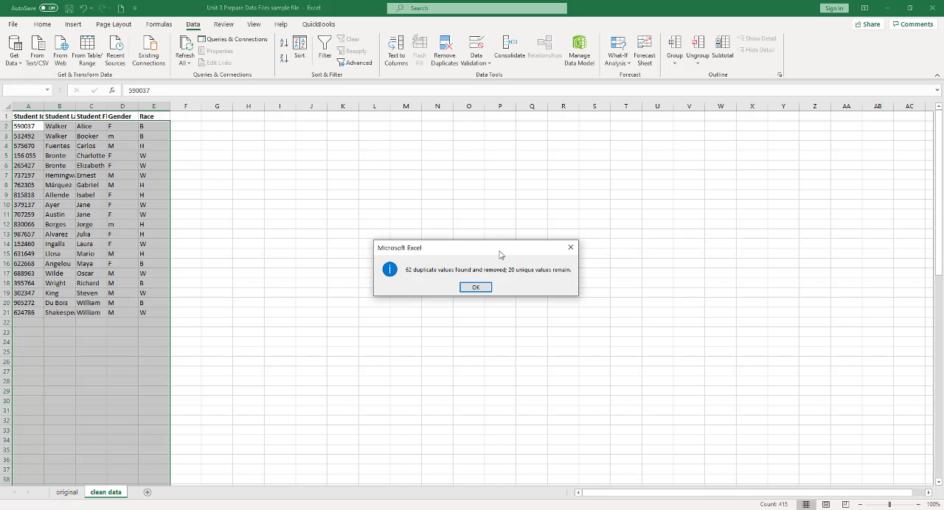
pyautogui.click(476, 289)
pyautogui.click(443, 300)
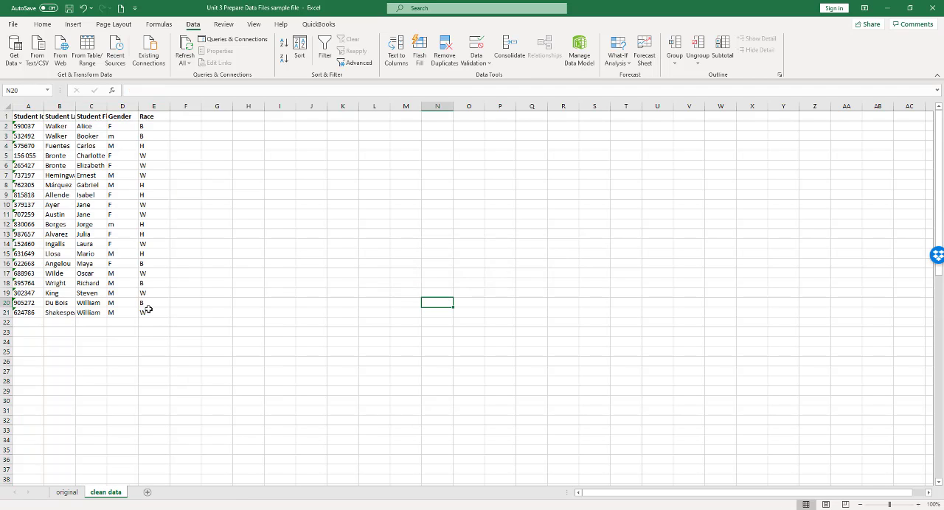
pyautogui.click(345, 350)
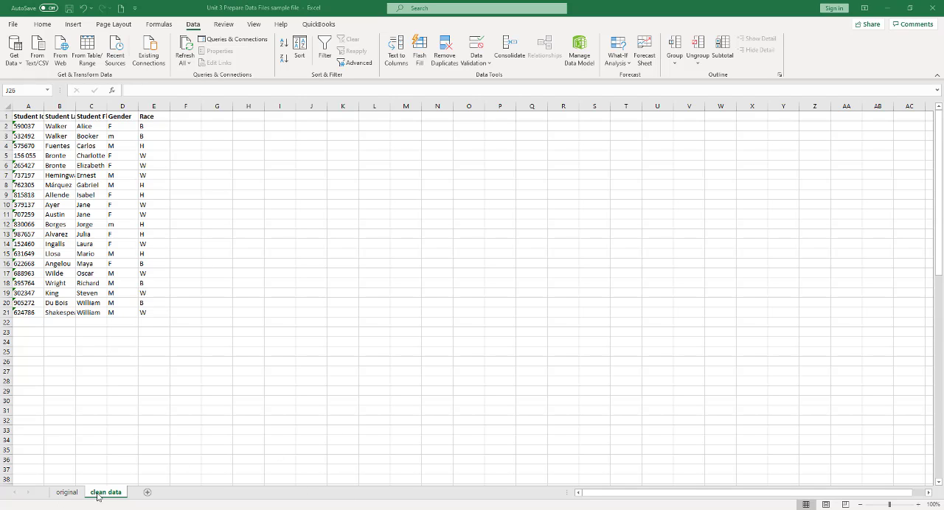
# Delete the helper columns F to J from the original sheet.
pyautogui.click(71, 494)
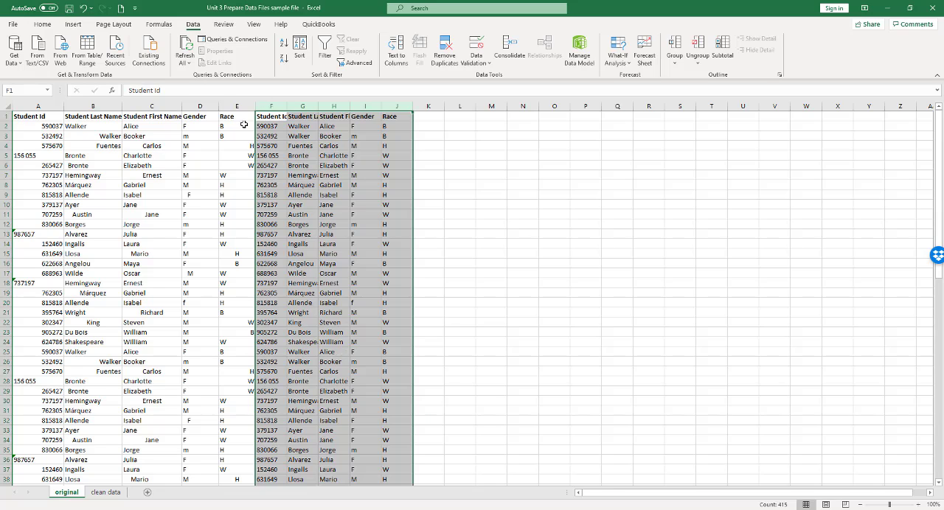
pyautogui.click(265, 106)
pyautogui.moveTo(266, 106); pyautogui.dragTo(391, 106)
pyautogui.click(42, 24)
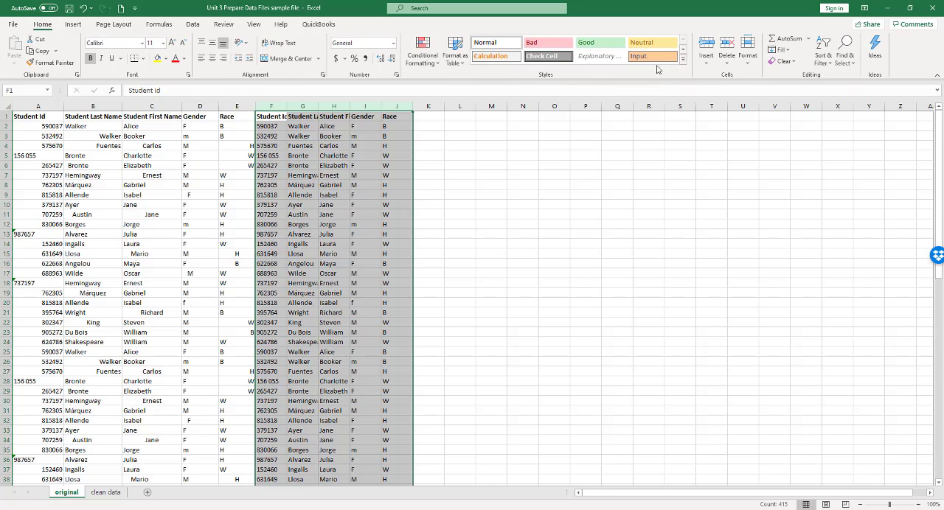
pyautogui.click(729, 44)
pyautogui.click(635, 244)
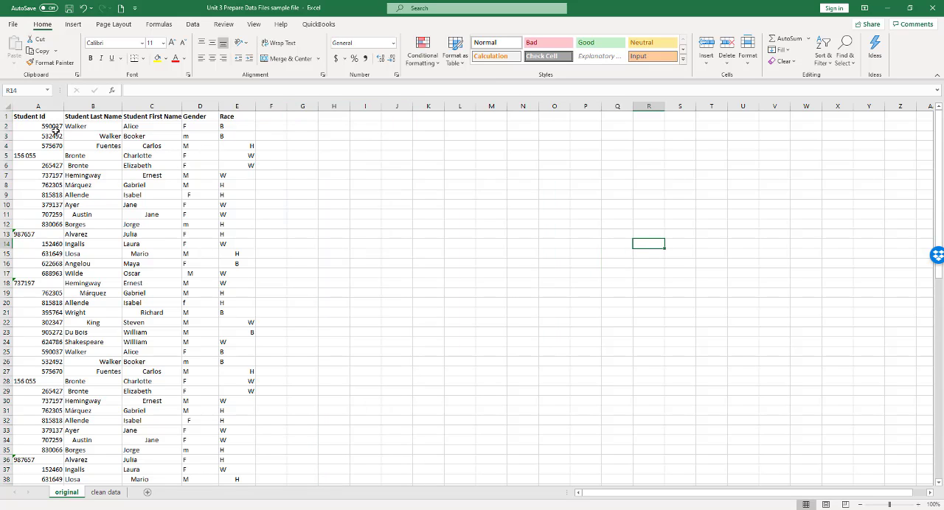
# Try removing duplicate rows from columns A to E of the original sheet by Student Id only, and undo the removal.
pyautogui.moveTo(41, 106); pyautogui.dragTo(239, 105)
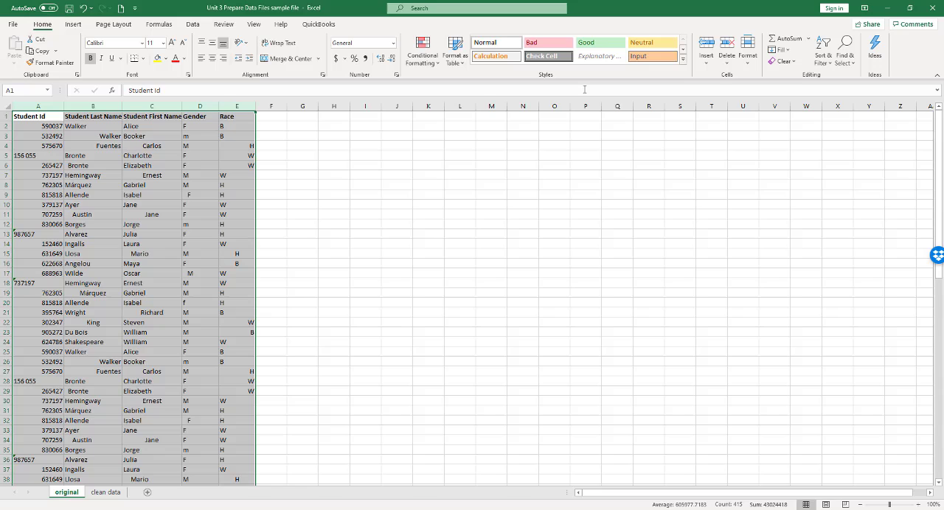
pyautogui.click(193, 24)
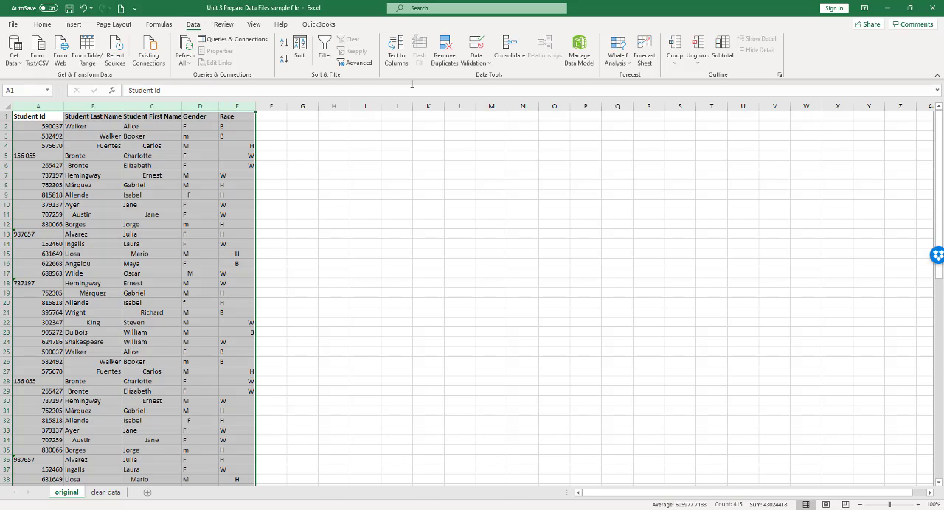
pyautogui.click(446, 43)
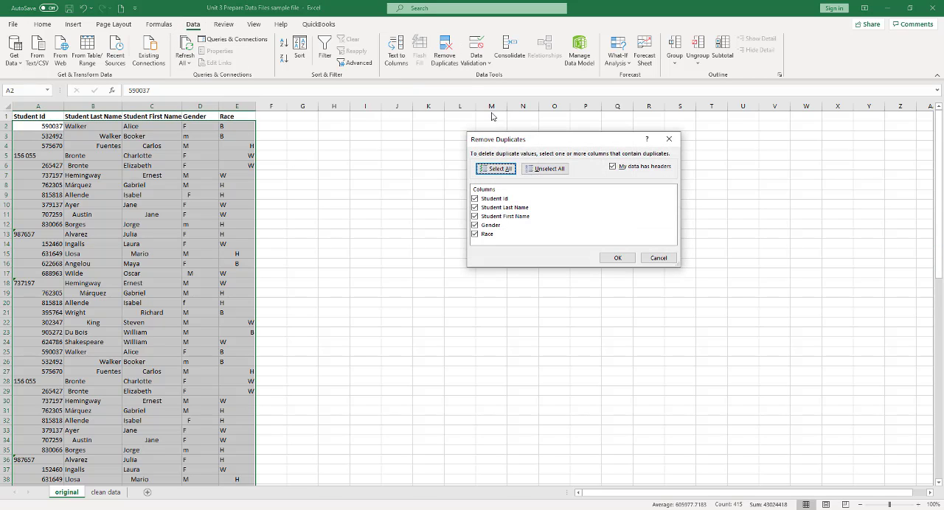
pyautogui.click(474, 207)
pyautogui.click(473, 218)
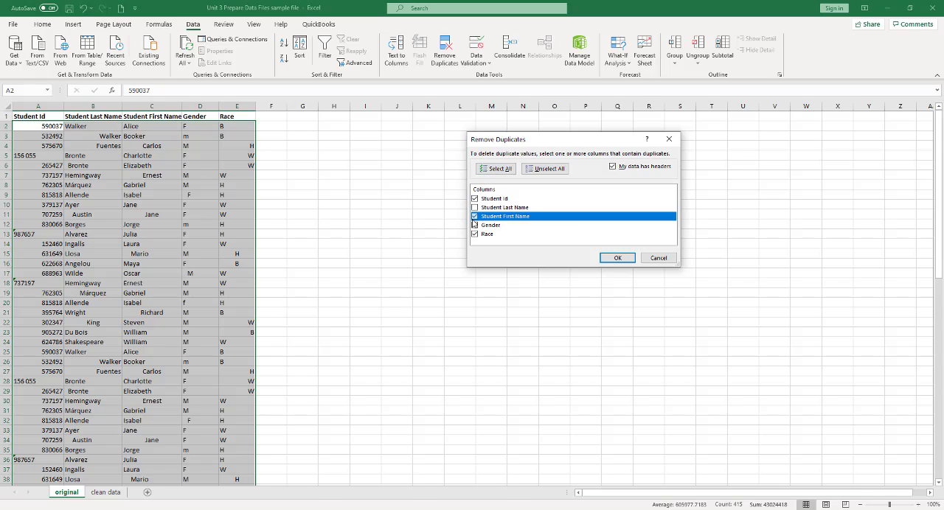
pyautogui.click(474, 225)
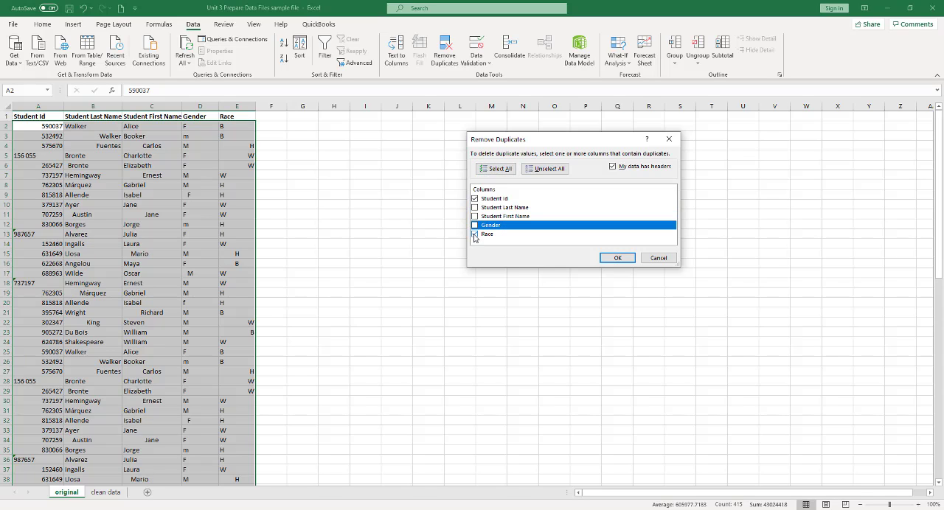
pyautogui.click(475, 234)
pyautogui.click(617, 258)
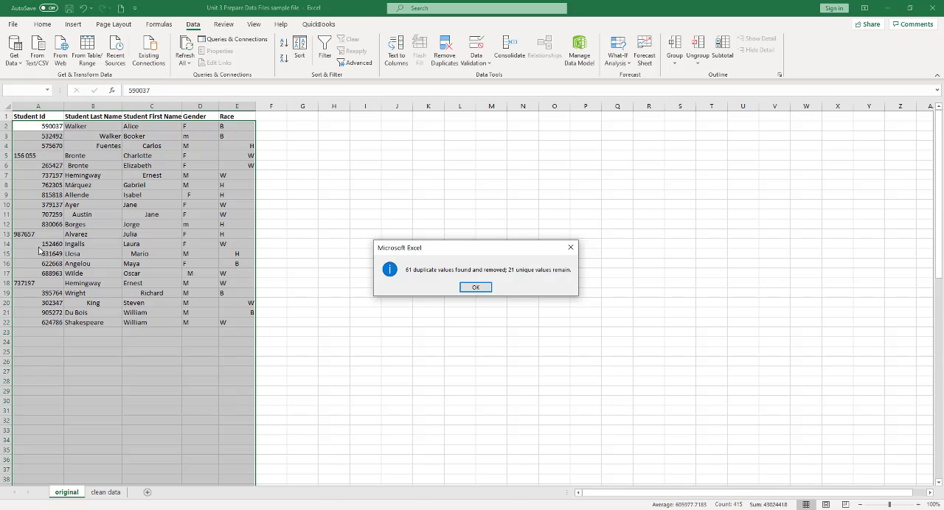
pyautogui.click(476, 287)
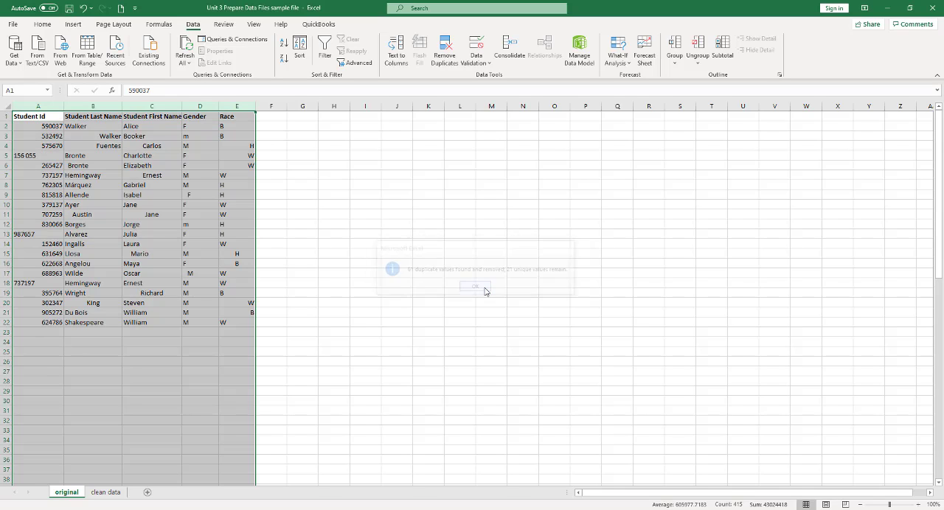
pyautogui.click(83, 7)
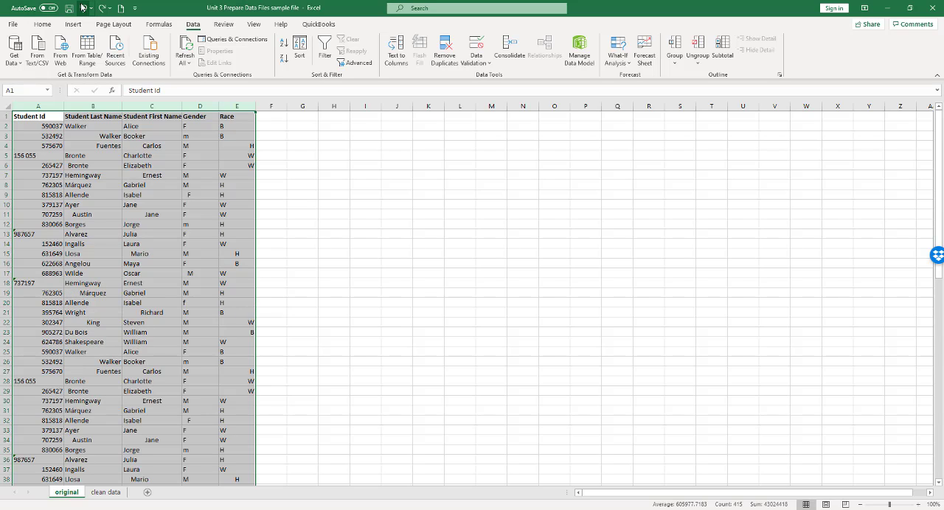
# Remove duplicate rows from columns A to E of the original sheet, comparing Student Id, Student Last Name, Student First Name, Gender and Race.
pyautogui.click(444, 52)
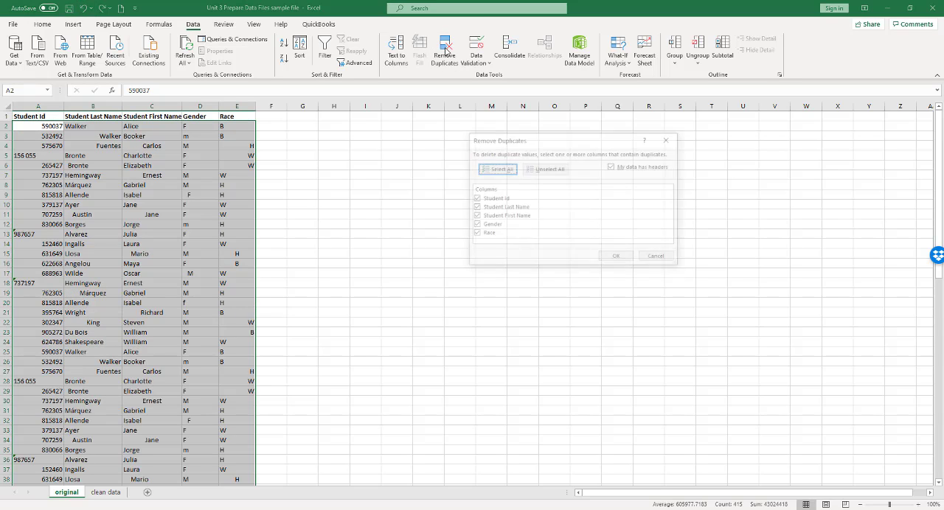
pyautogui.click(622, 260)
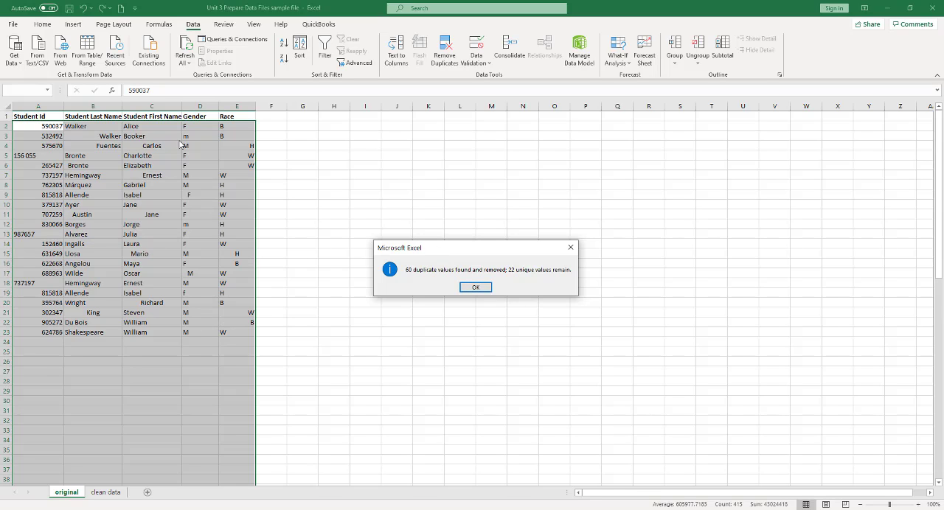
pyautogui.click(486, 290)
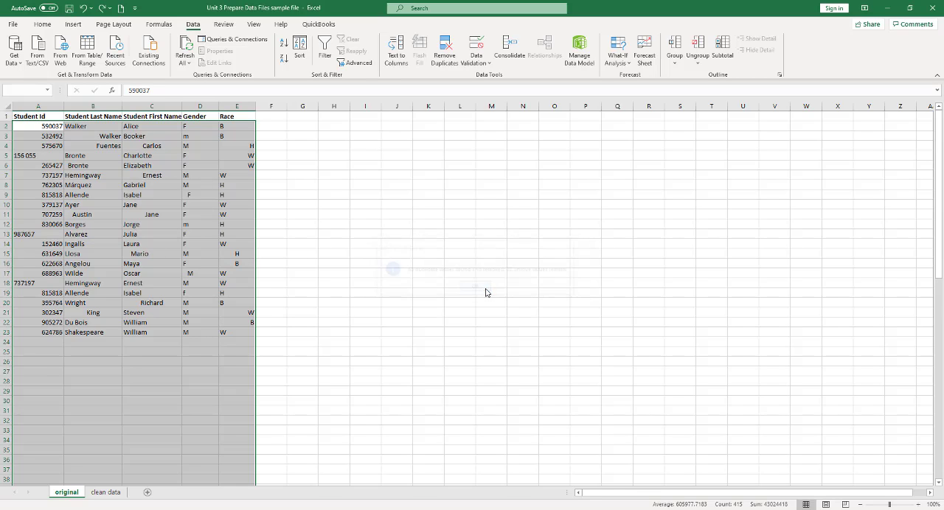